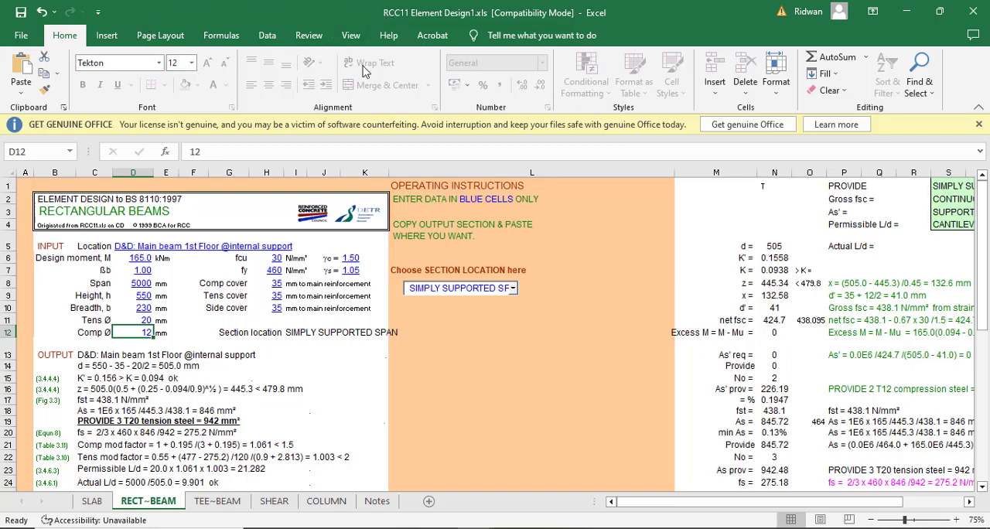
# - Look through the slab, rectangular beam, tee-beam, shear and column design sheets of the workbook
pyautogui.click(92, 501)
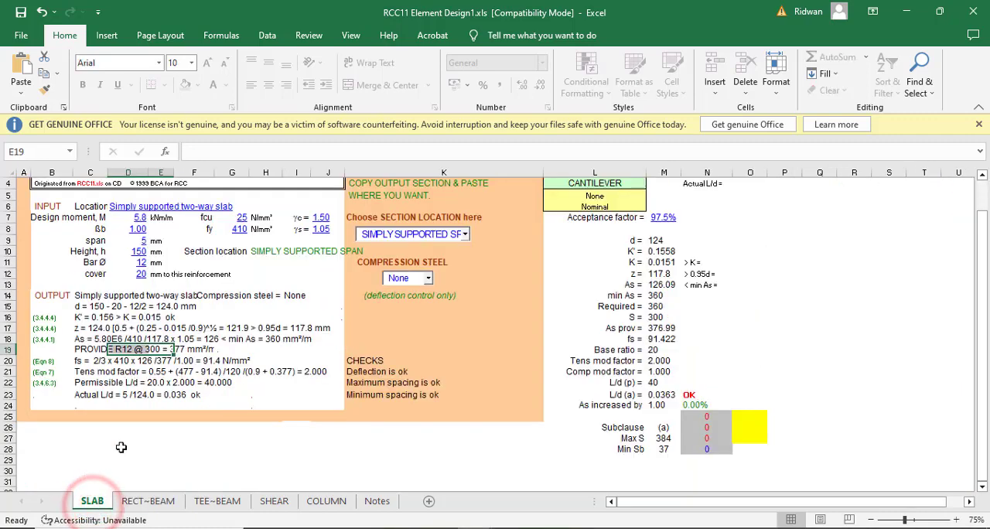
pyautogui.scroll(2, 68, 482)
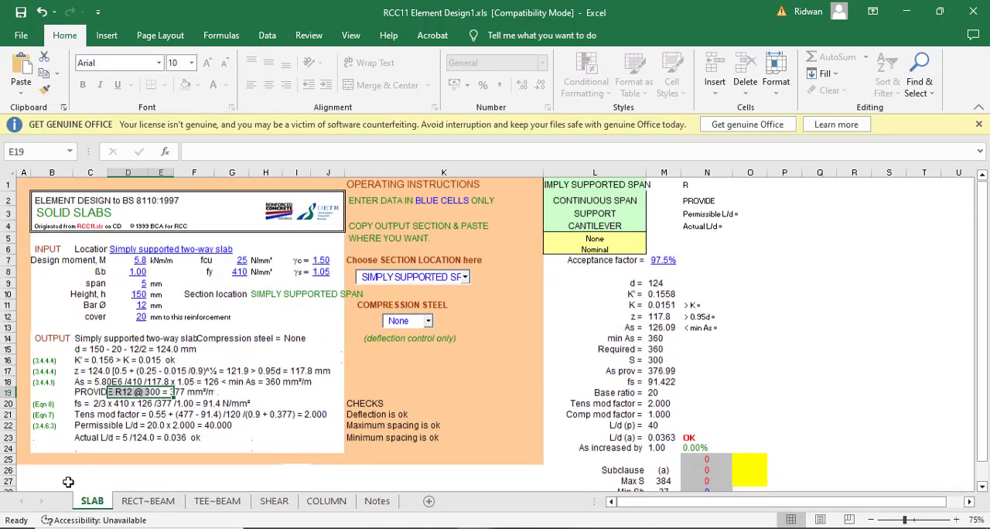
pyautogui.click(142, 503)
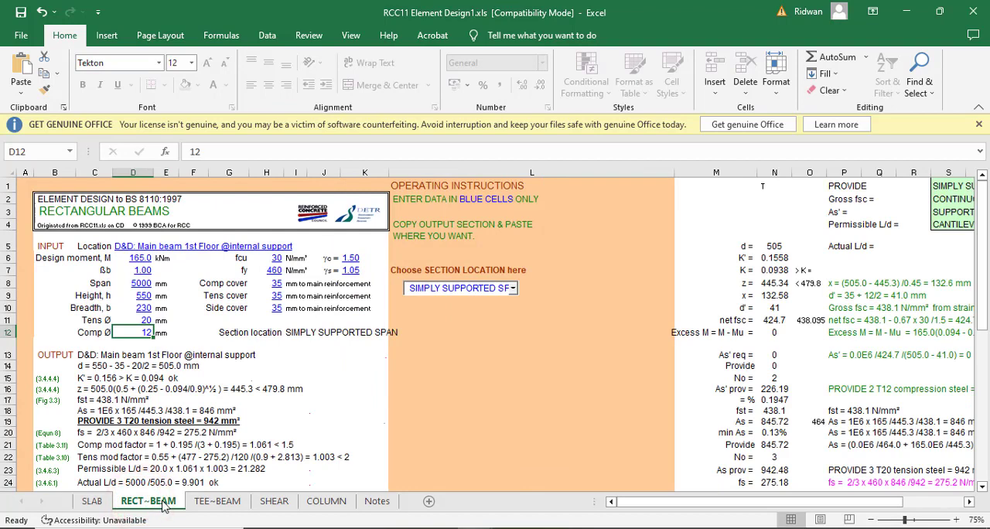
pyautogui.click(211, 504)
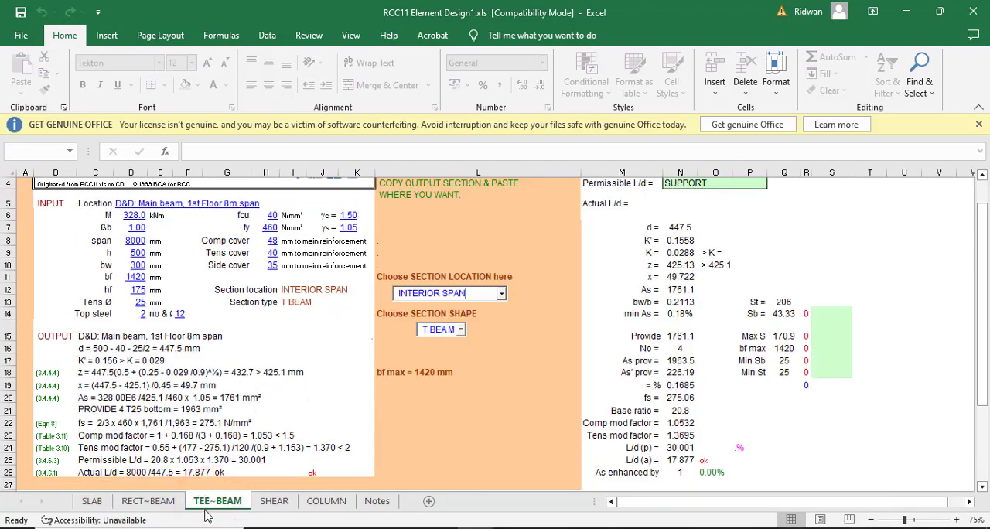
pyautogui.click(277, 505)
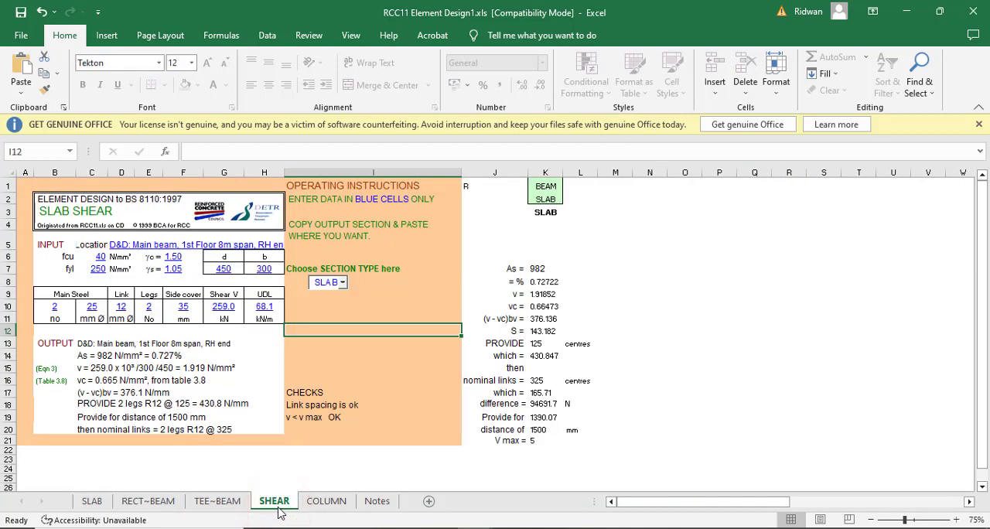
pyautogui.click(325, 502)
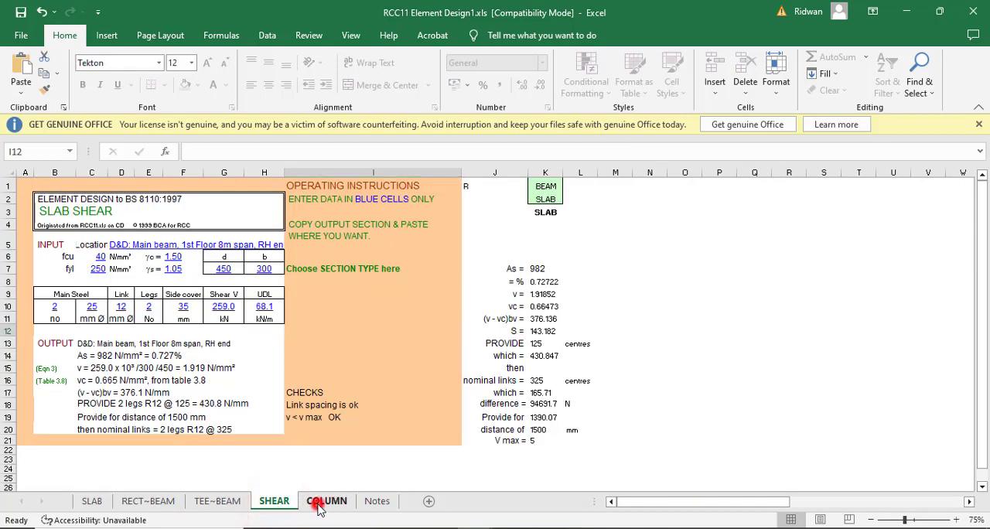
pyautogui.scroll(3, 170, 422)
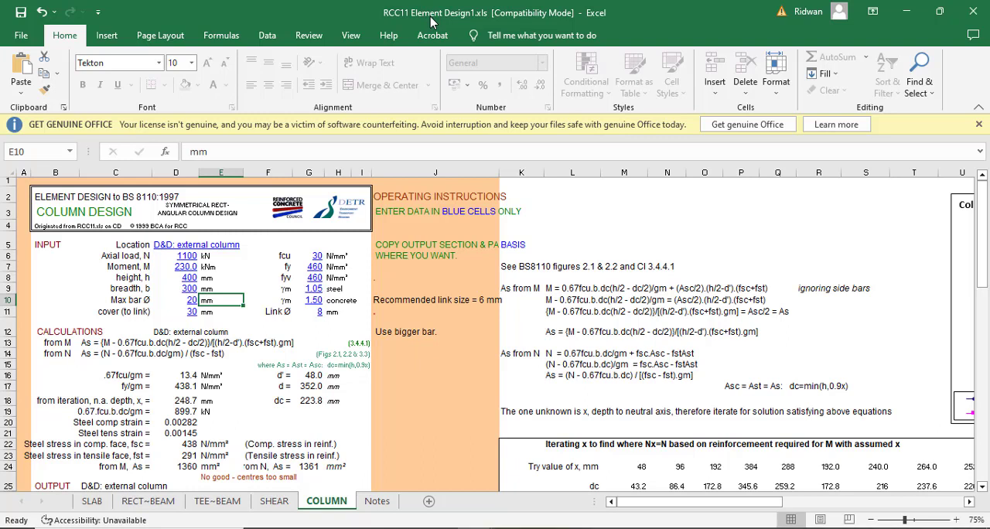
# - Examine the rectangular beam sheet's Location text, input fields and calculation area without editing them
pyautogui.click(133, 504)
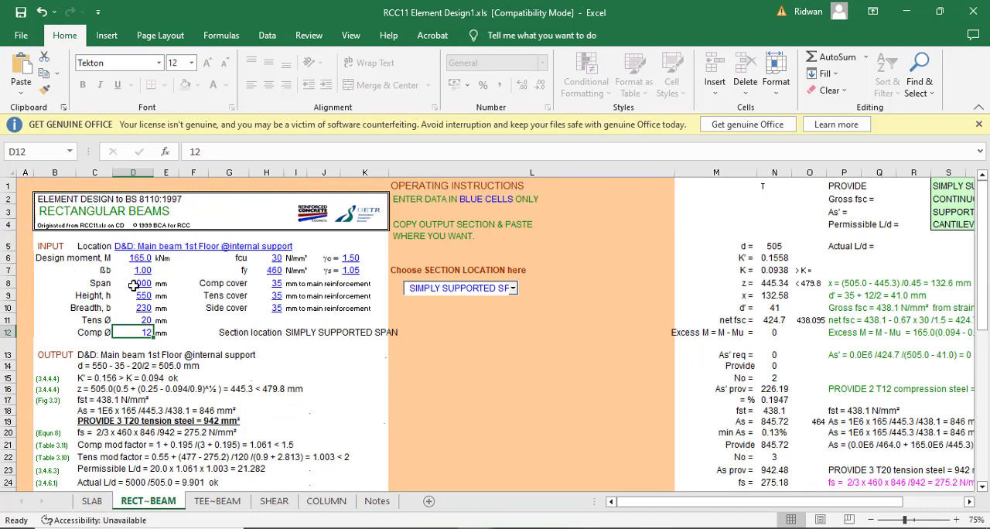
pyautogui.click(148, 245)
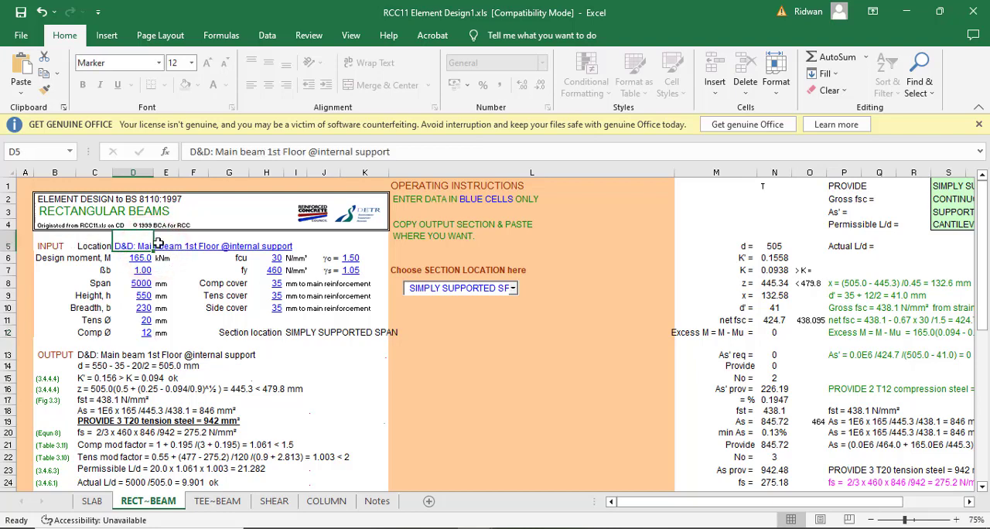
pyautogui.click(175, 246)
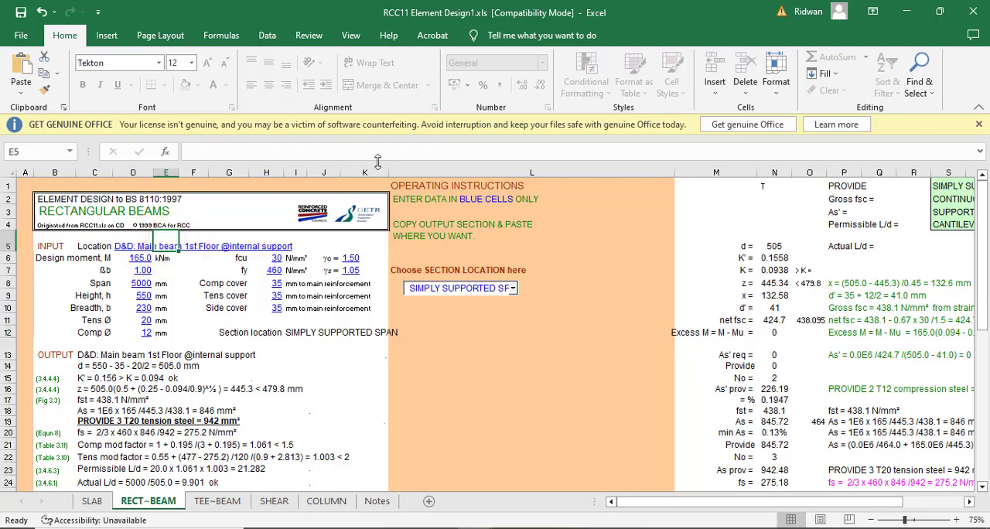
pyautogui.click(125, 246)
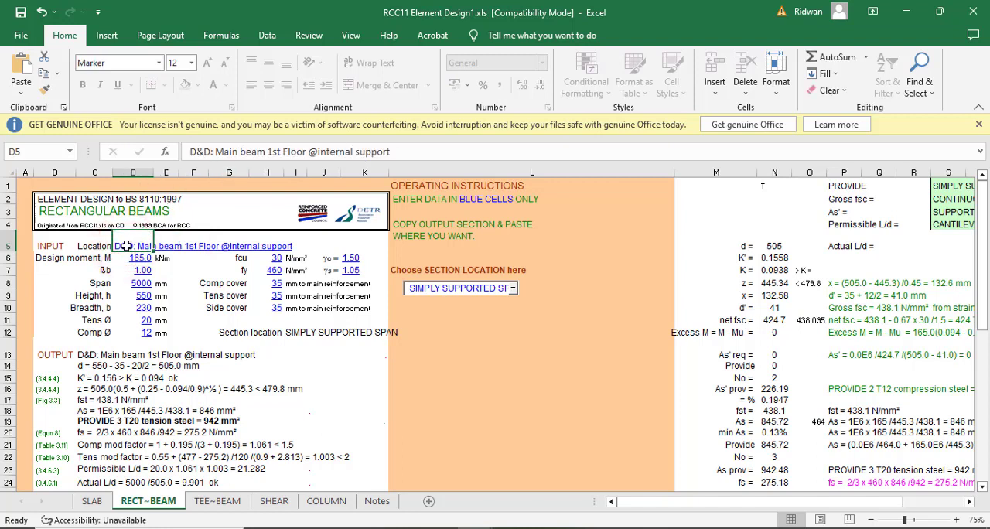
pyautogui.click(398, 151)
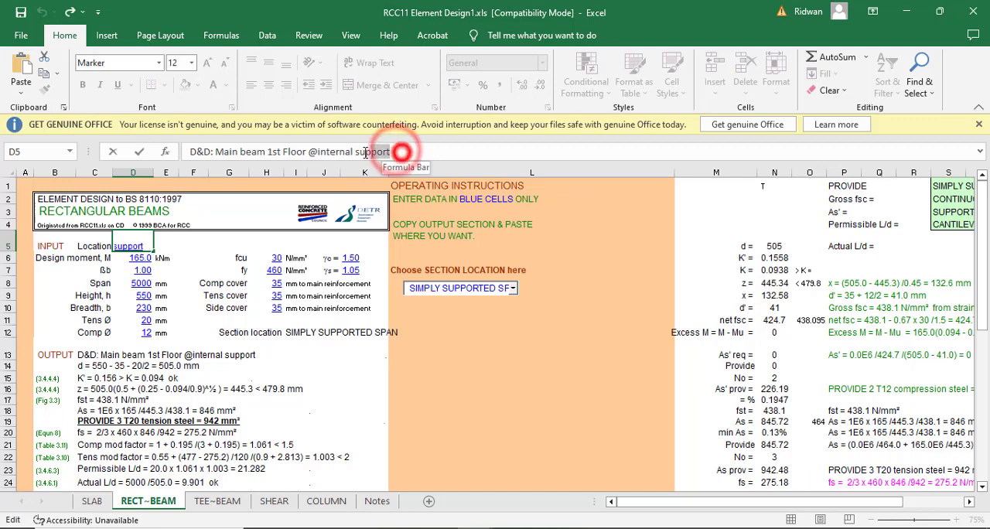
pyautogui.hotkey('shift', 'Home')
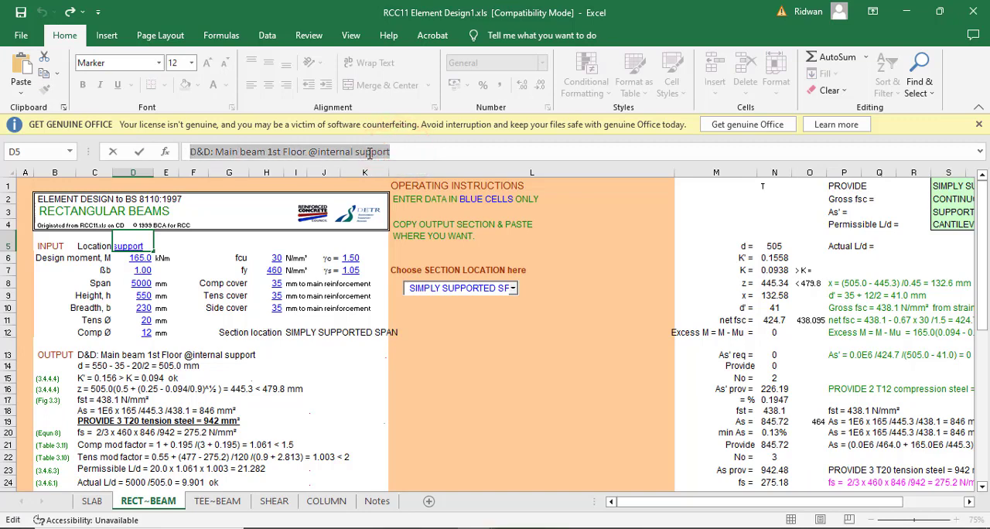
pyautogui.click(401, 151)
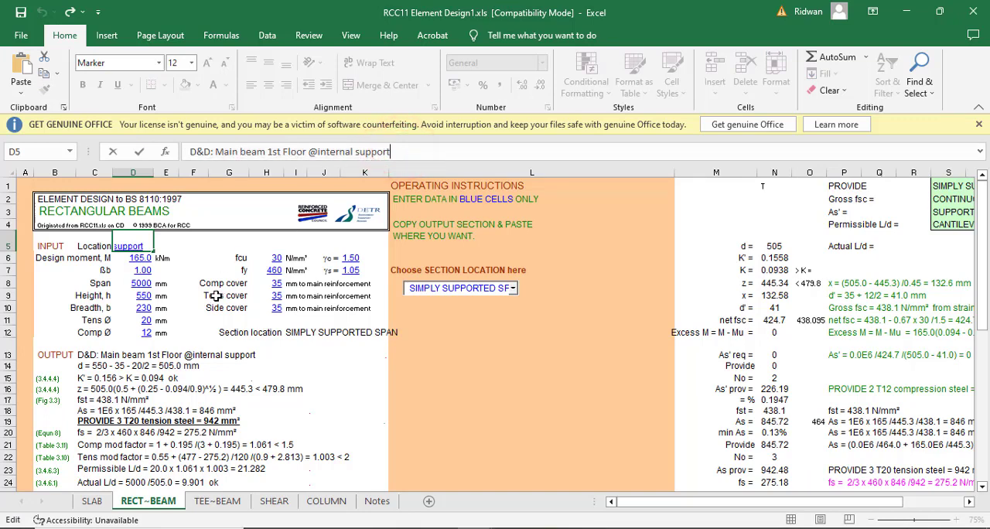
pyautogui.scroll(-9, 144, 341)
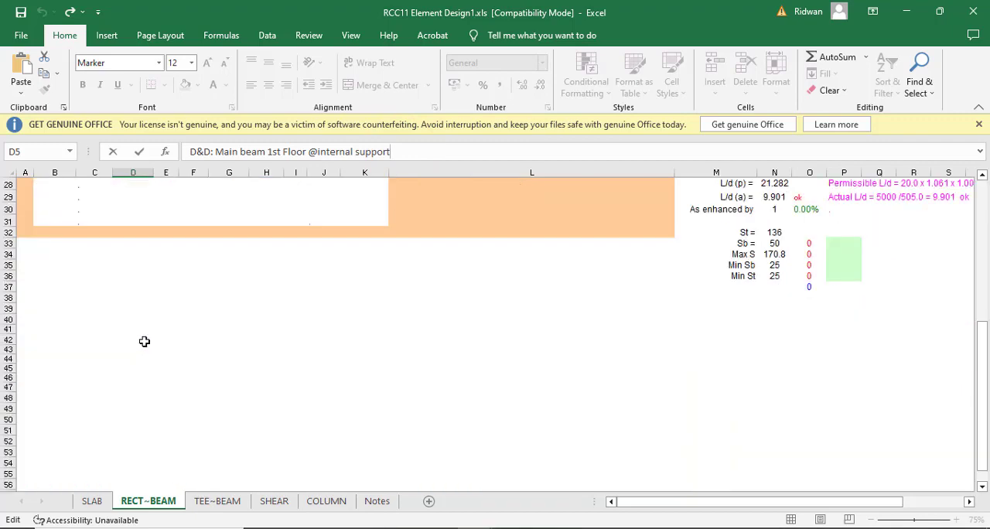
pyautogui.scroll(9, 144, 342)
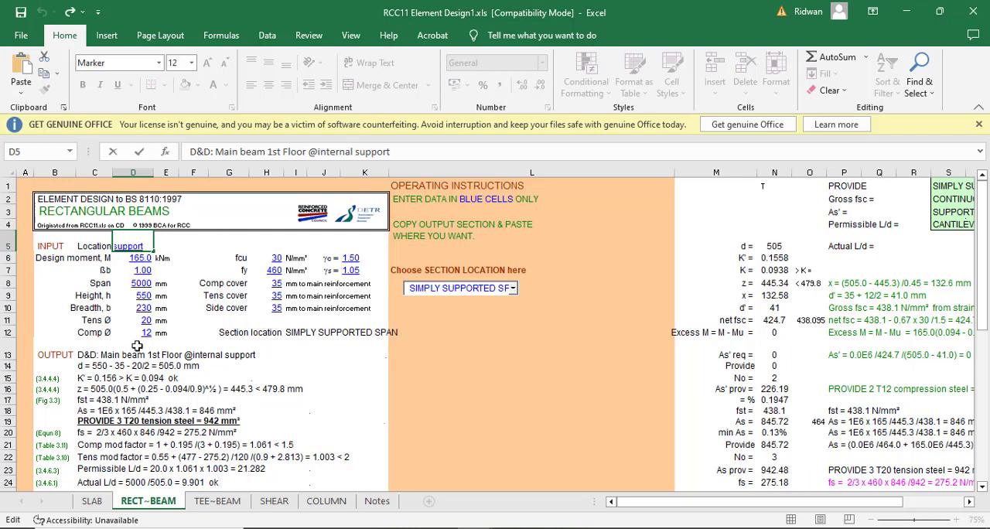
pyautogui.click(140, 260)
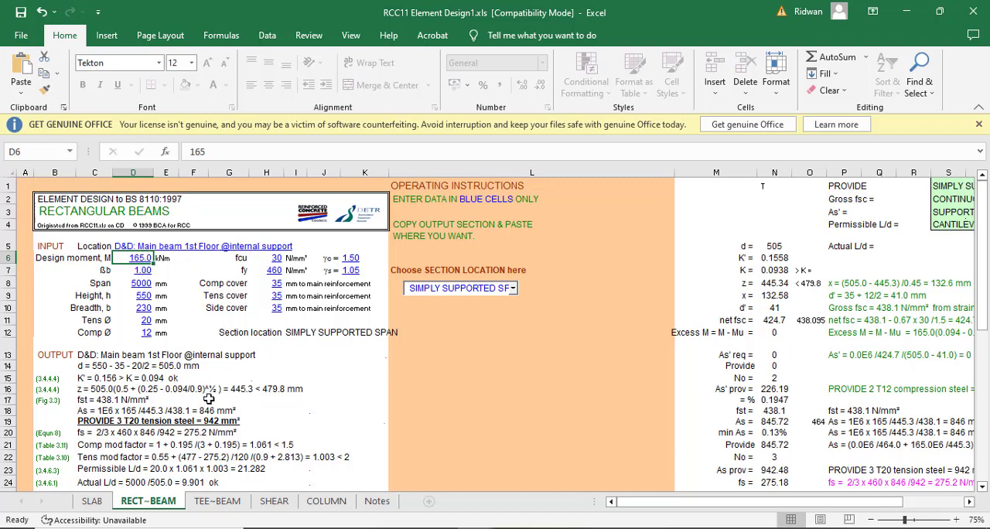
# - Switch to the RCC folder of design templates to view it, and return to the RCC11 Element Design1 workbook
pyautogui.click(287, 504)
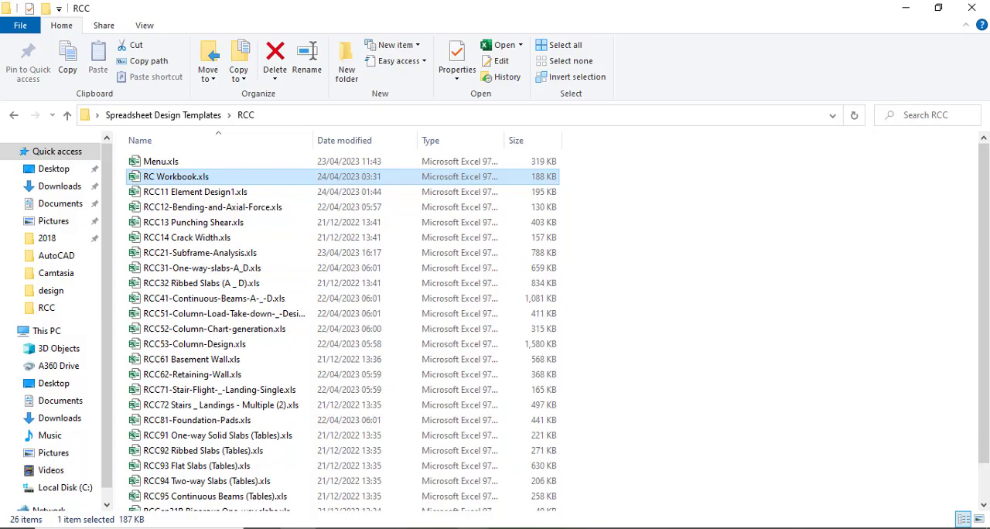
pyautogui.moveTo(473, 528)
pyautogui.click(411, 464)
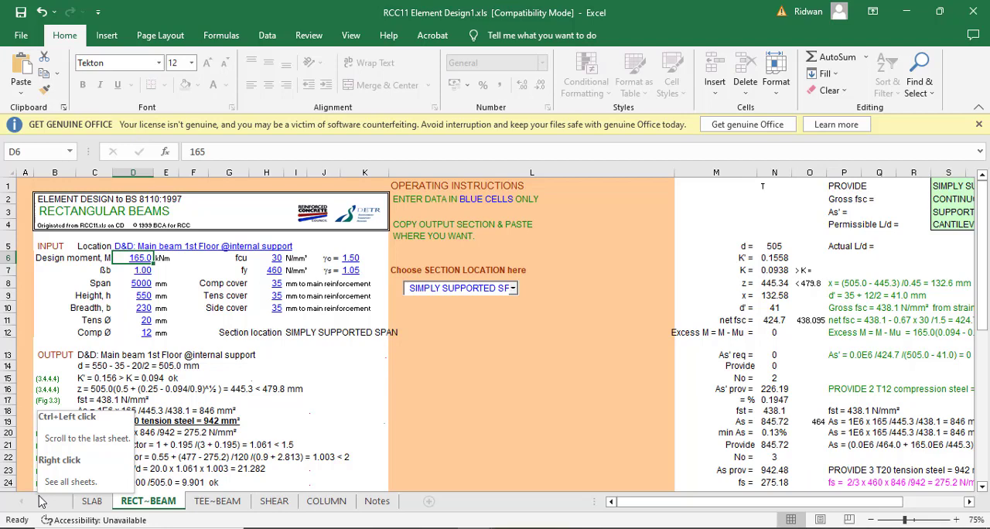
# - Set the rectangular beam's design moment M to 75 kNm
pyautogui.click(134, 258)
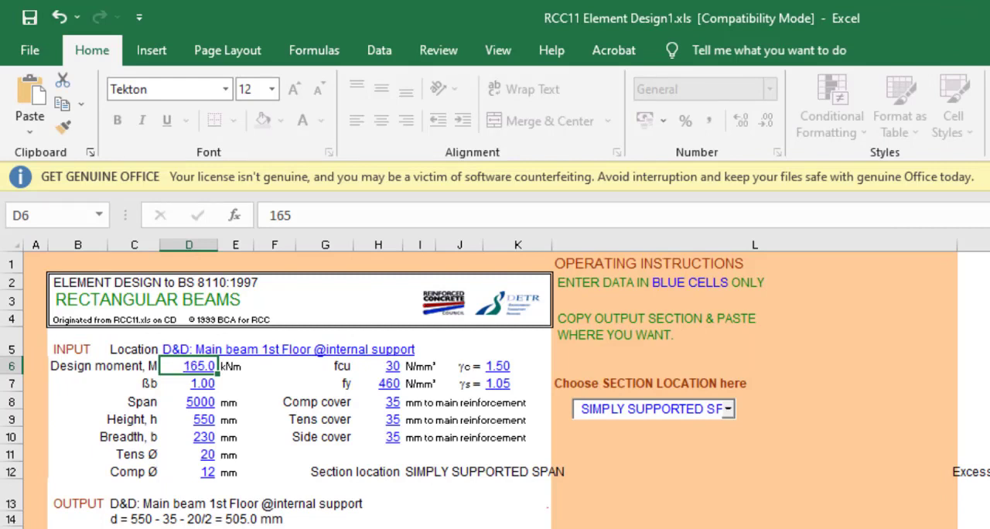
pyautogui.write('75')
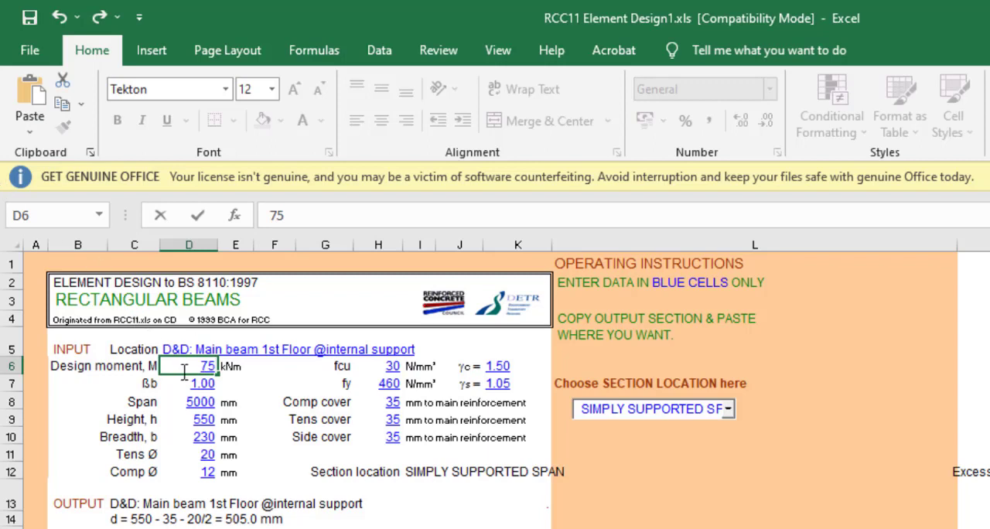
pyautogui.click(195, 389)
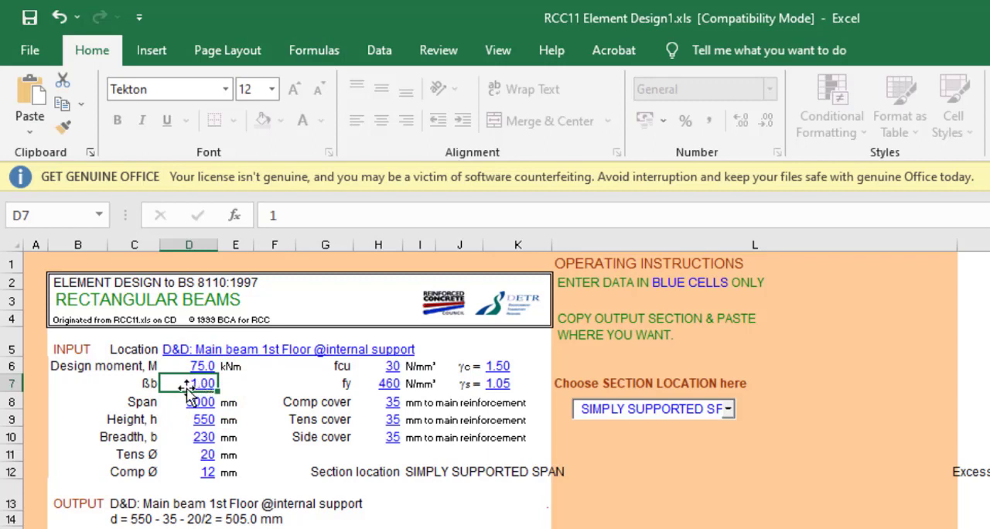
# - Enter 4.5 as the beam's span and set its height h to 450 mm
pyautogui.click(198, 401)
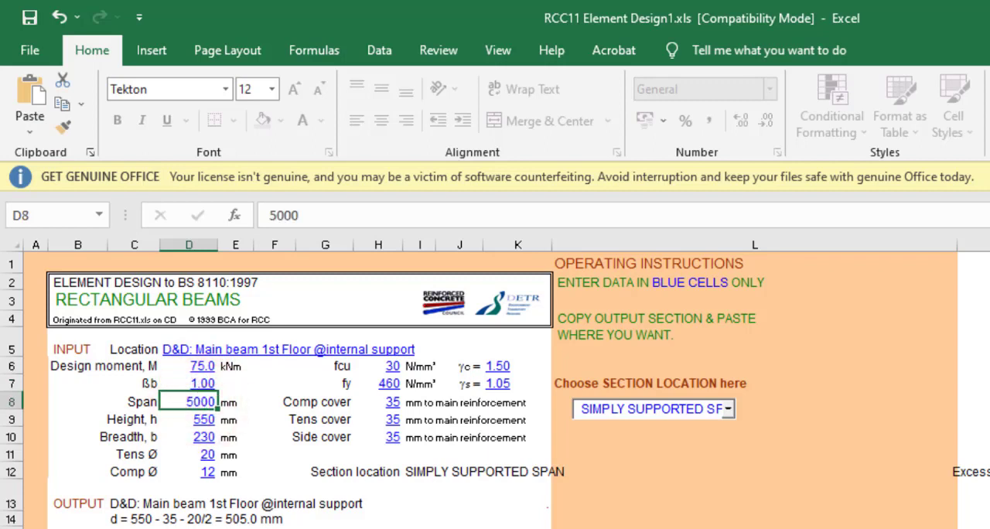
pyautogui.write('4.5')
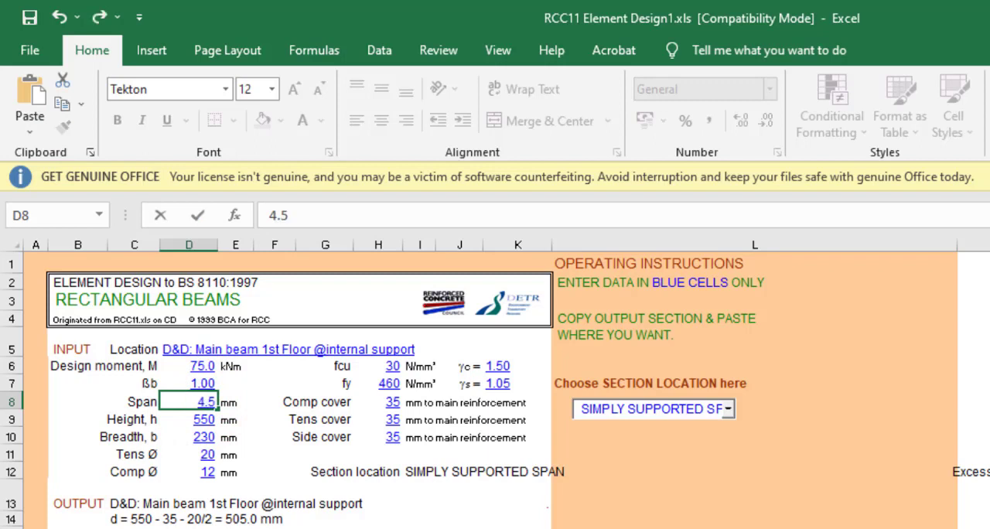
pyautogui.click(201, 419)
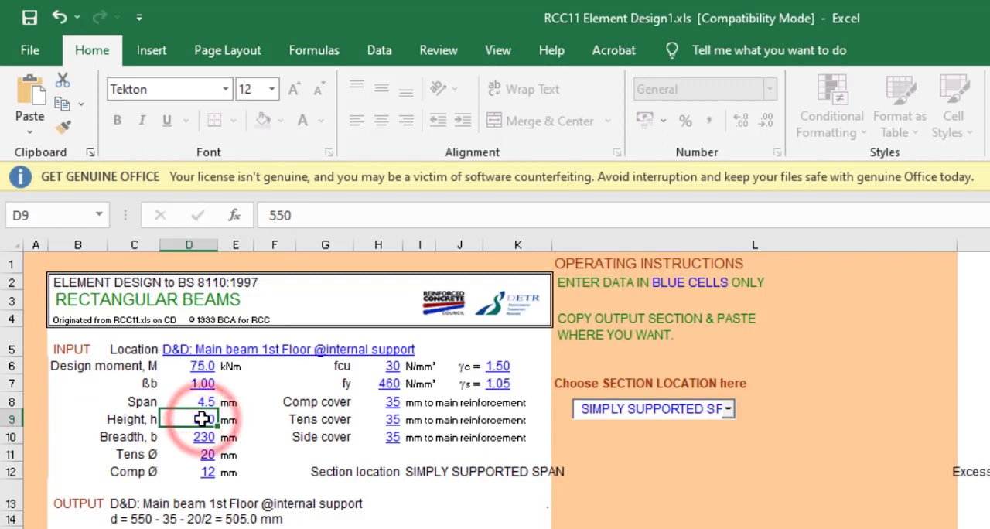
pyautogui.write('450')
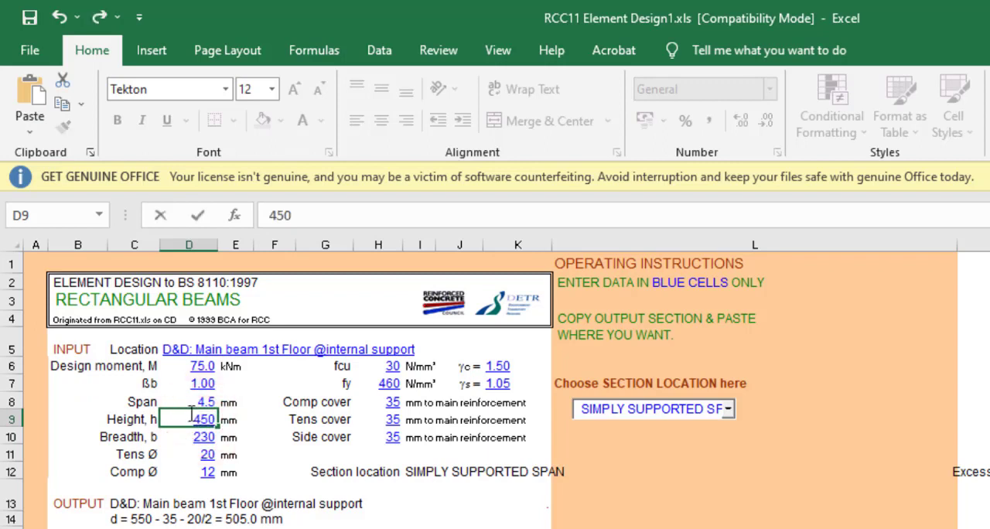
pyautogui.click(203, 436)
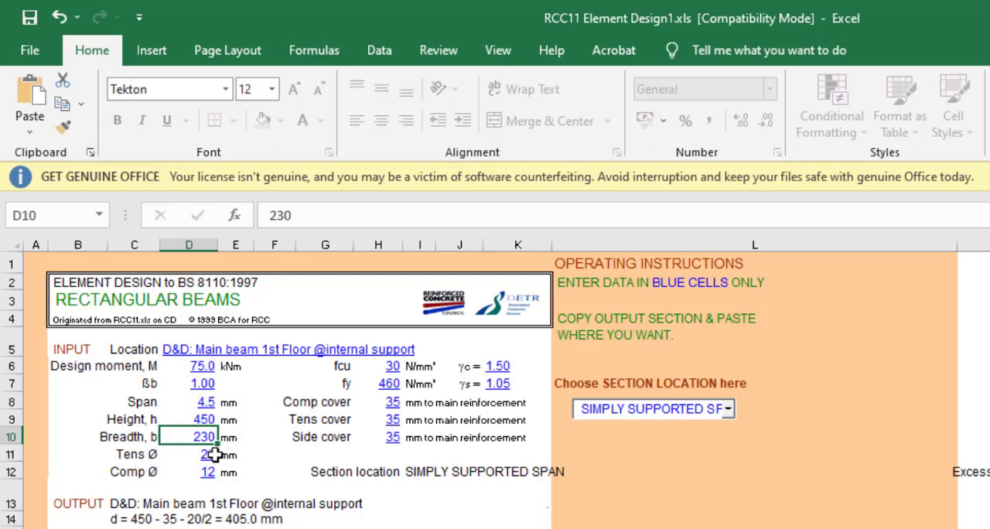
# - Set both the tension and compression bar diameters to 16 mm
pyautogui.click(214, 455)
pyautogui.write('16')
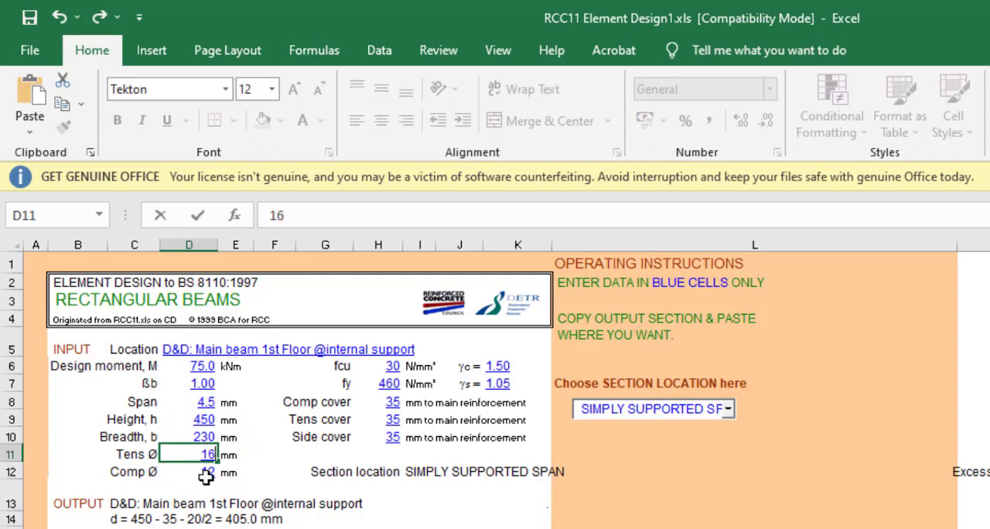
pyautogui.click(206, 472)
pyautogui.write('1')
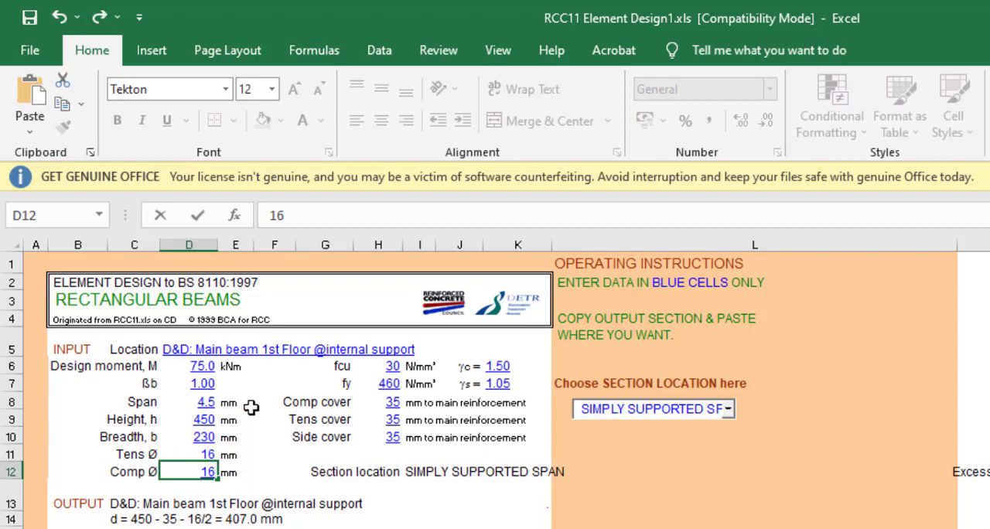
# - Set the steel strength fy to 410 N/mm², leaving the concrete strength fcu as it is
pyautogui.click(395, 368)
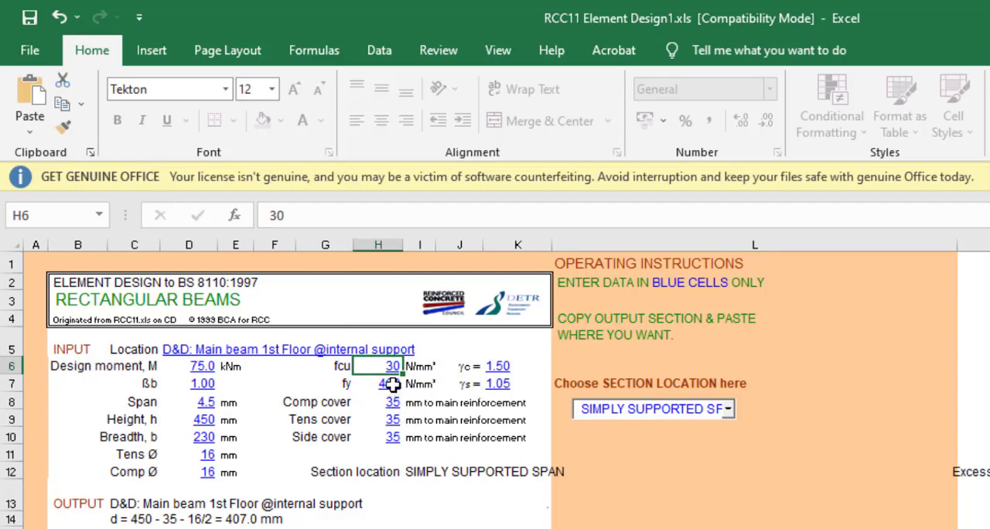
pyautogui.moveTo(390, 360); pyautogui.dragTo(371, 349)
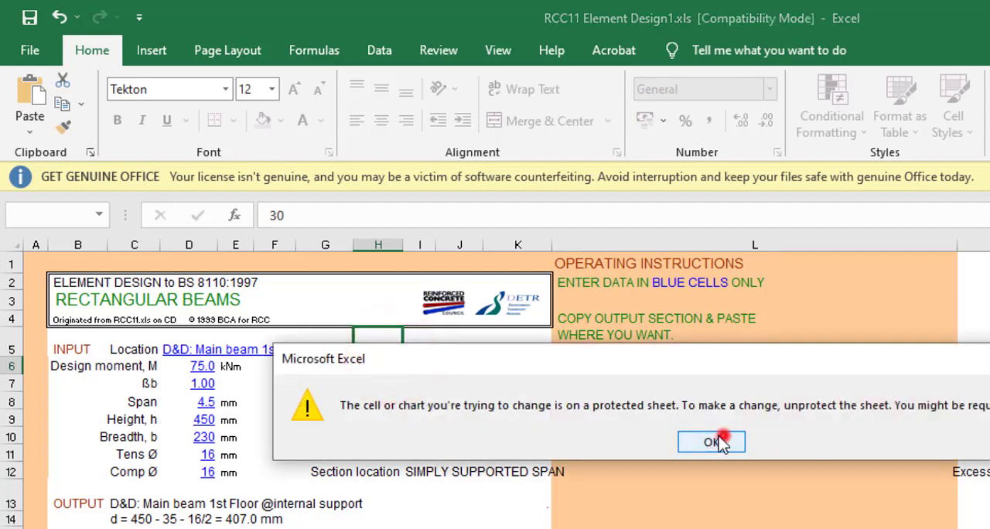
pyautogui.click(722, 438)
pyautogui.click(383, 383)
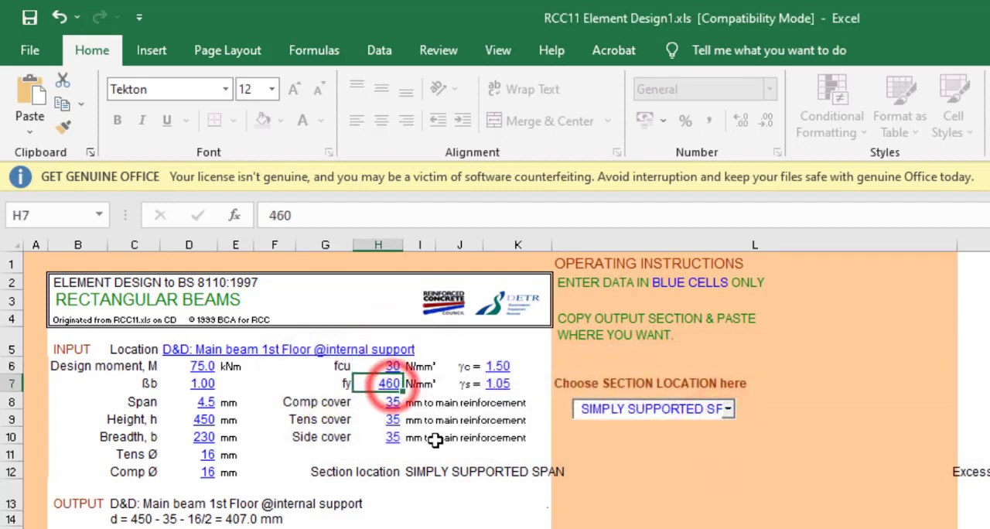
pyautogui.write('410')
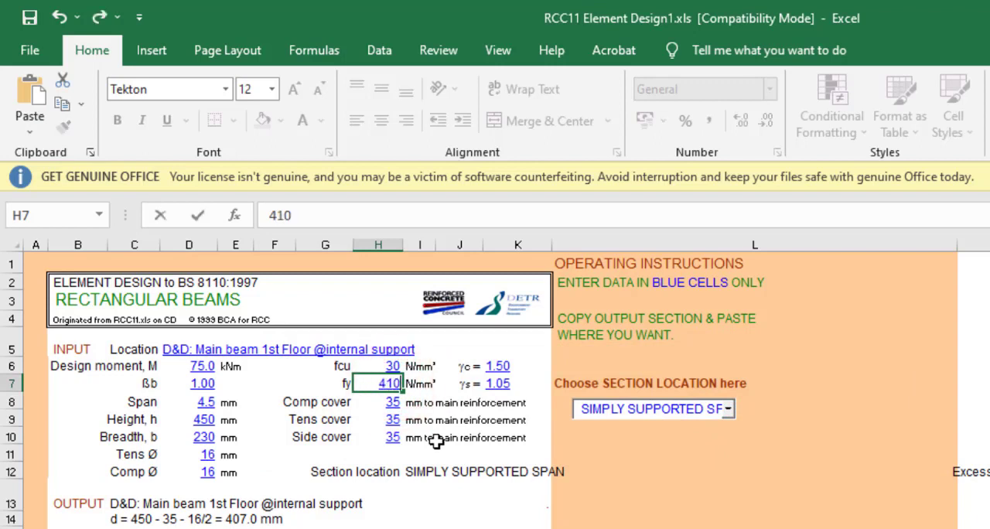
# - Set the compression cover to 30 mm to the main reinforcement
pyautogui.click(387, 405)
pyautogui.write('3')
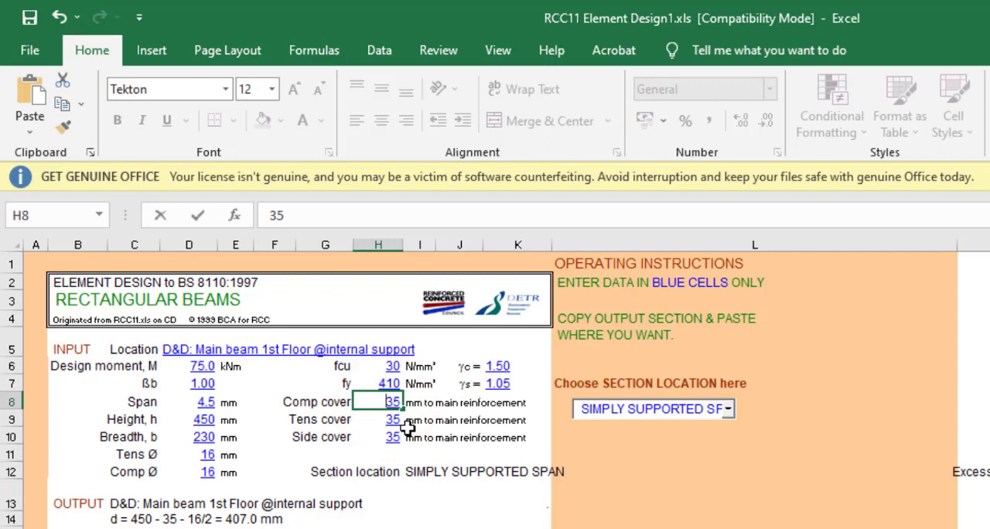
pyautogui.write('0')
pyautogui.press('Return')
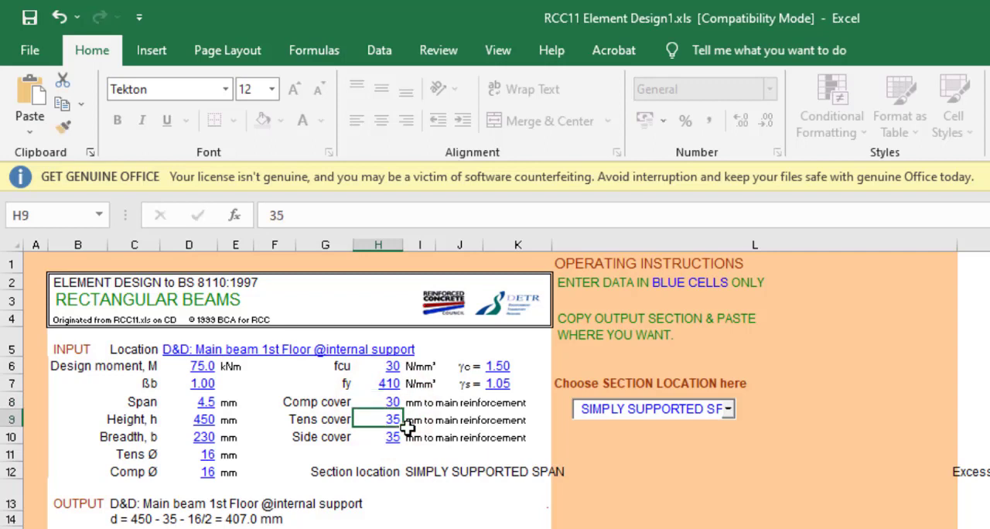
# - Set the tension cover and side cover to 30 mm each, and check the partial safety factors γc and γs
pyautogui.write('30')
pyautogui.press('Return')
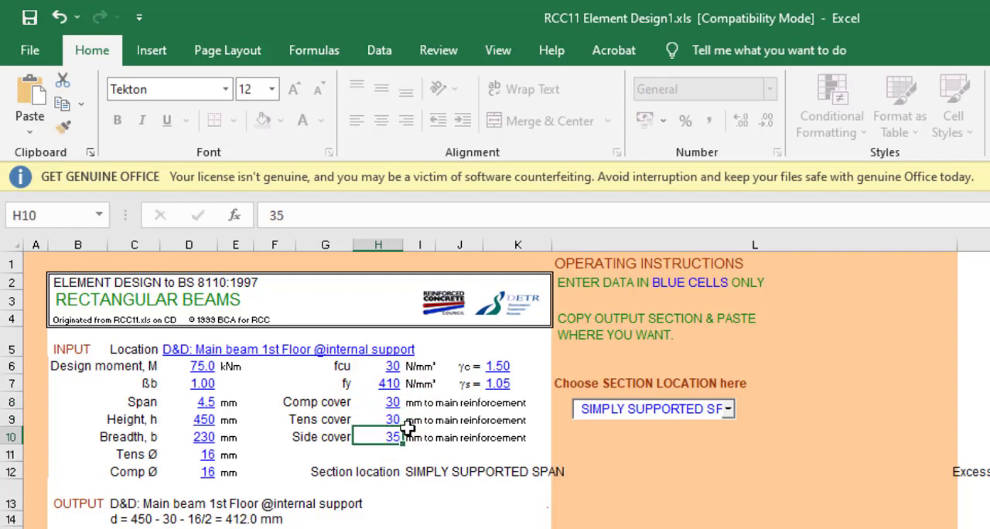
pyautogui.write('3')
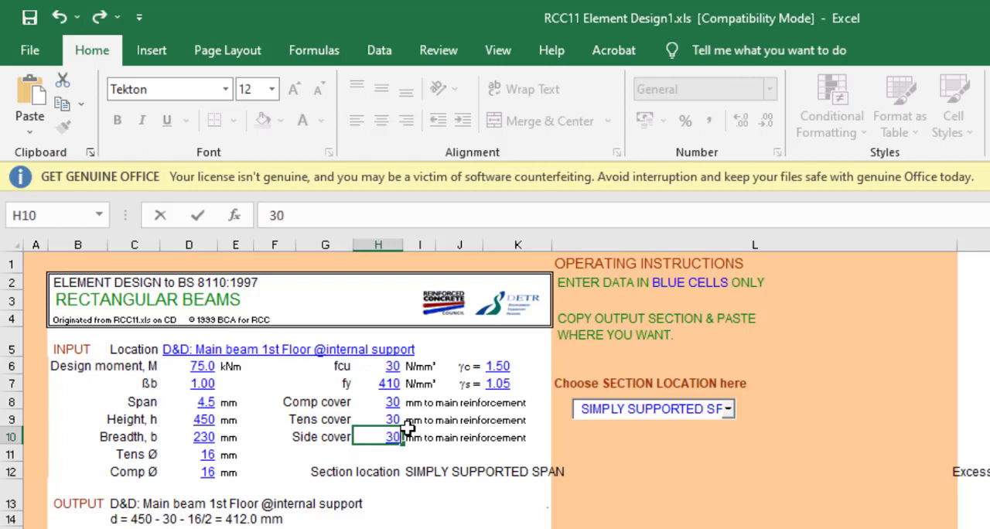
pyautogui.write('0')
pyautogui.click(496, 366)
pyautogui.click(507, 382)
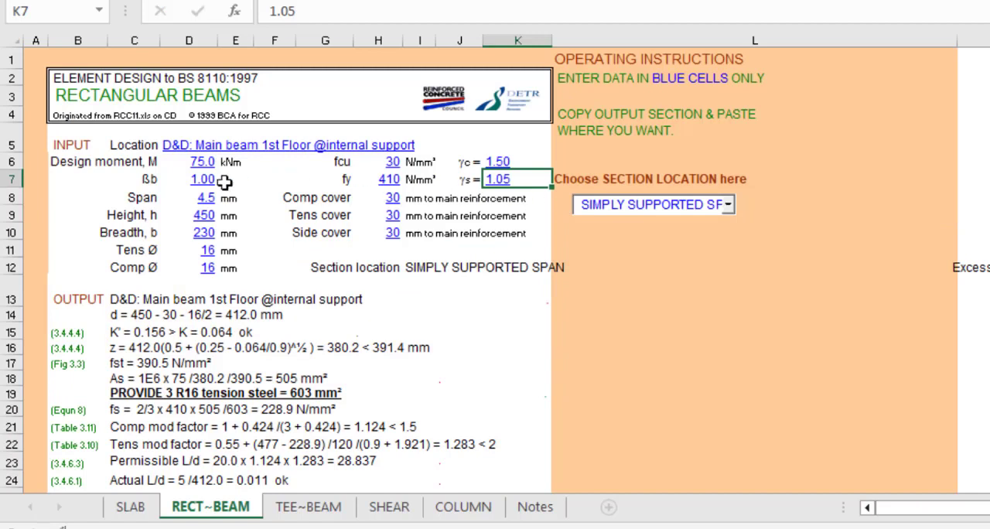
# - Choose Simply Supported Span as the beam's section location
pyautogui.click(729, 204)
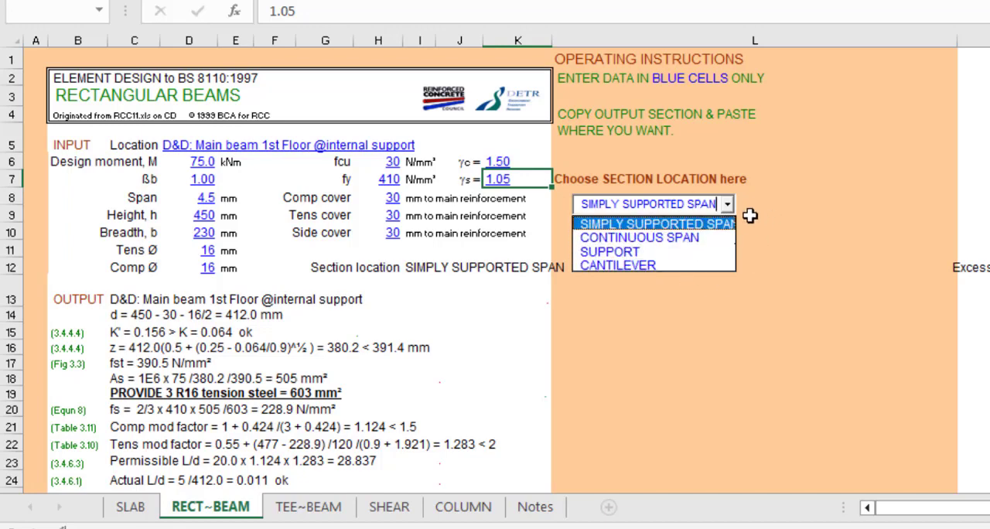
pyautogui.click(636, 221)
pyautogui.click(784, 227)
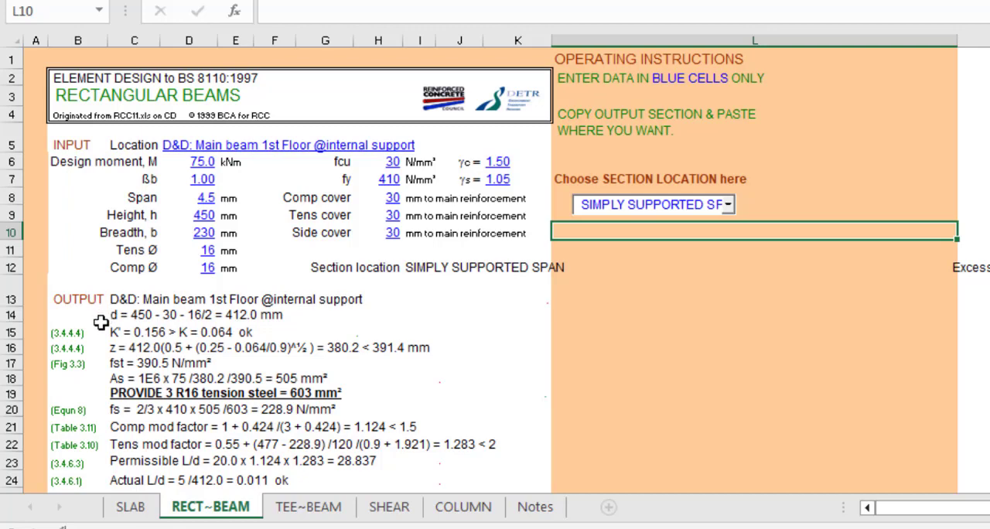
# - Examine the beam's output calculations: the K check, the lever arm z and the tension steel to provide
pyautogui.scroll(-1, 120, 325)
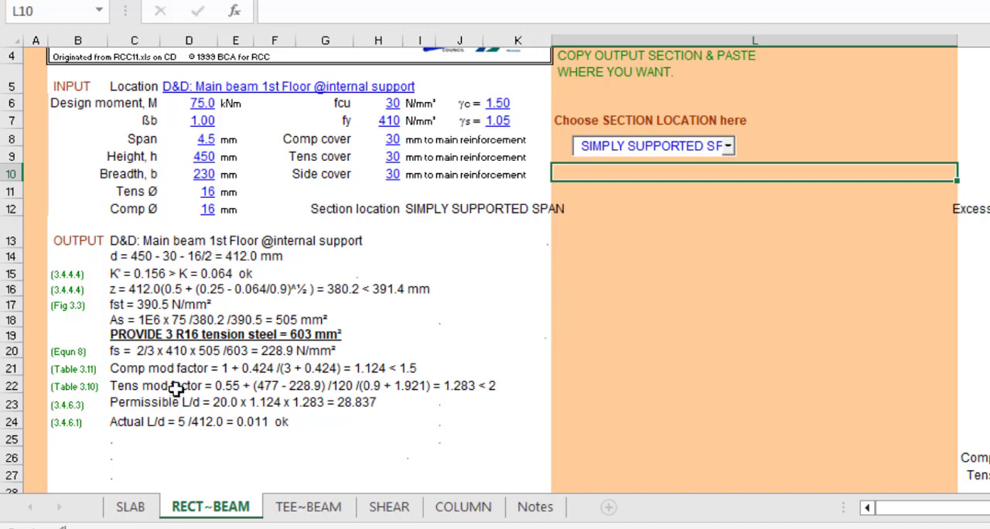
pyautogui.click(112, 275)
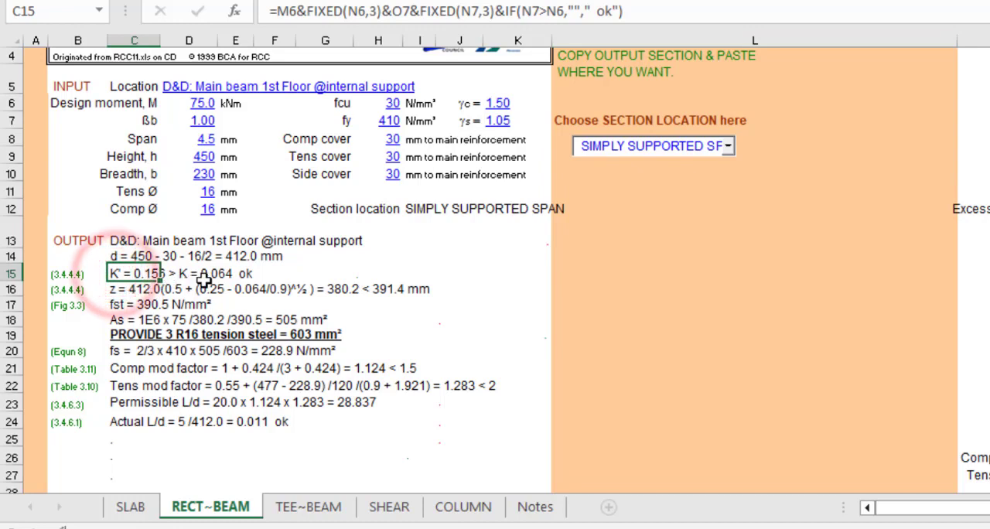
pyautogui.click(217, 277)
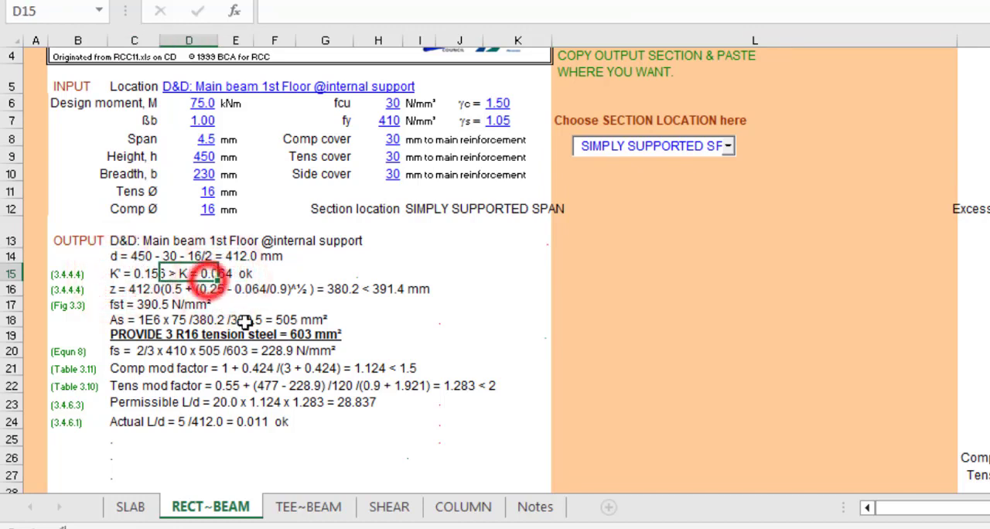
pyautogui.click(132, 276)
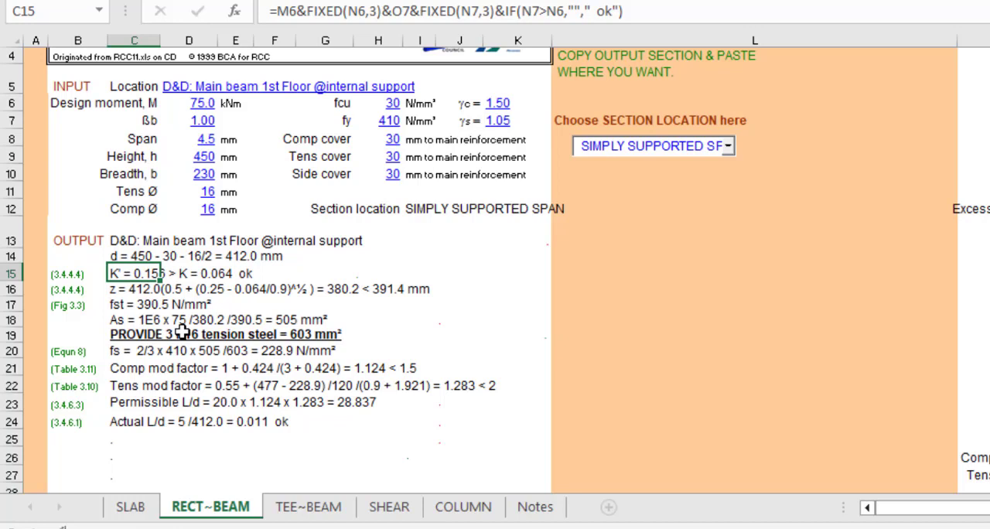
pyautogui.click(207, 335)
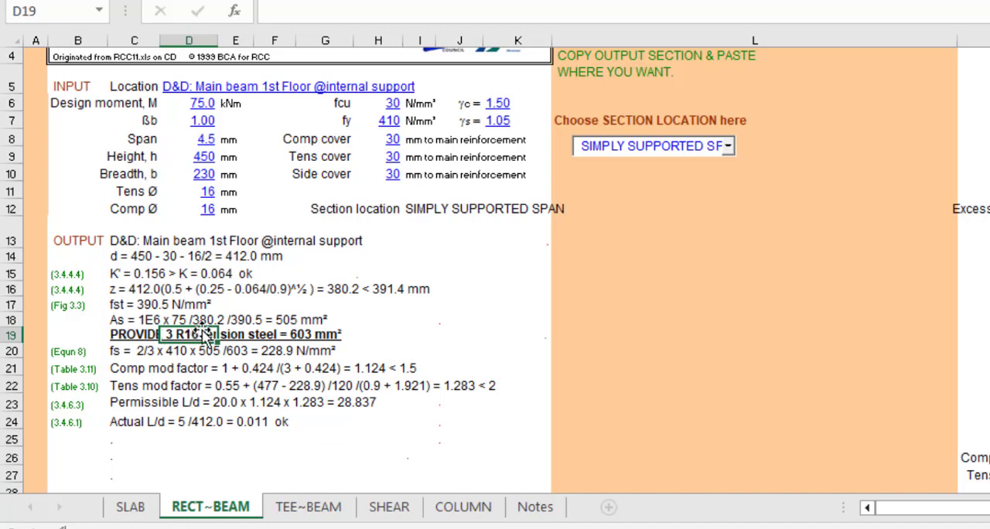
pyautogui.click(241, 332)
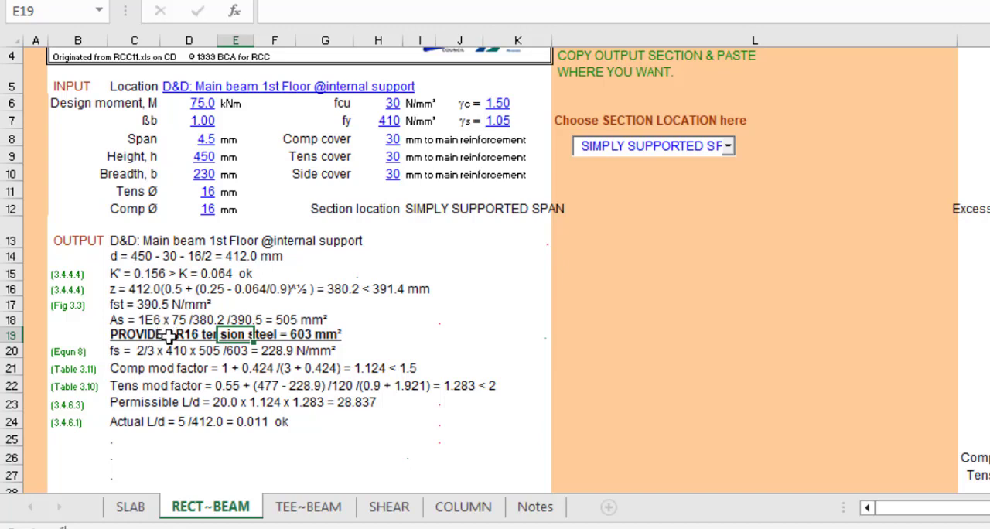
pyautogui.click(167, 337)
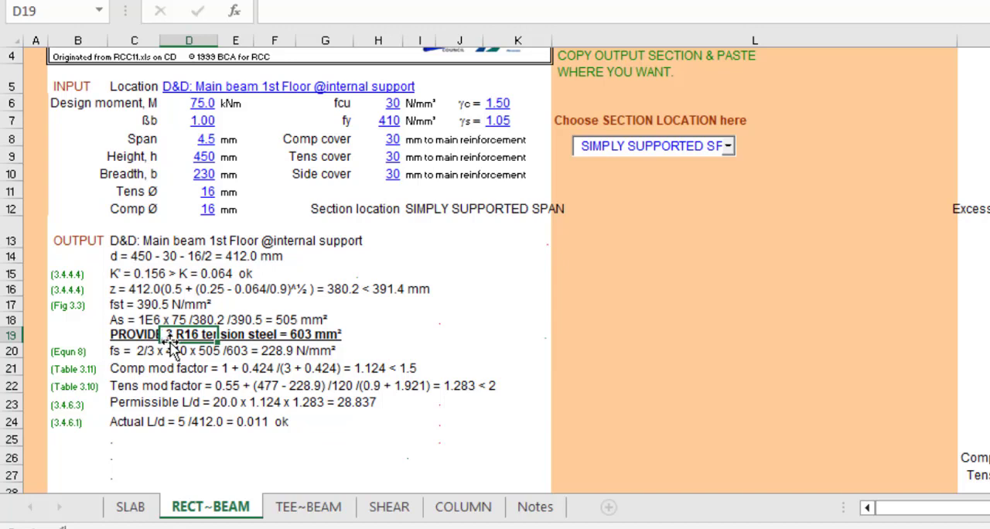
pyautogui.click(378, 289)
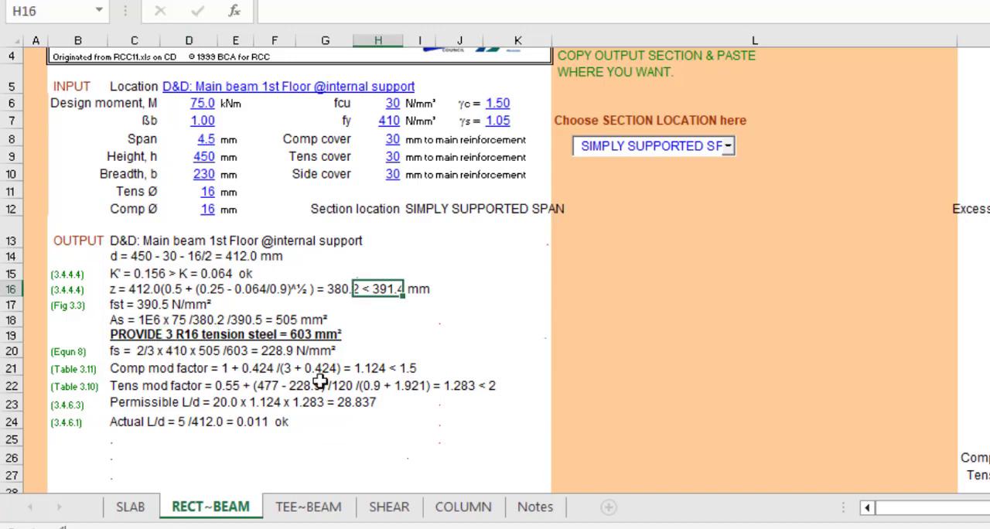
# - On the SHEAR sheet, set the concrete strength fcu to 30 N/mm² and check the link steel strength and safety factors
pyautogui.click(384, 506)
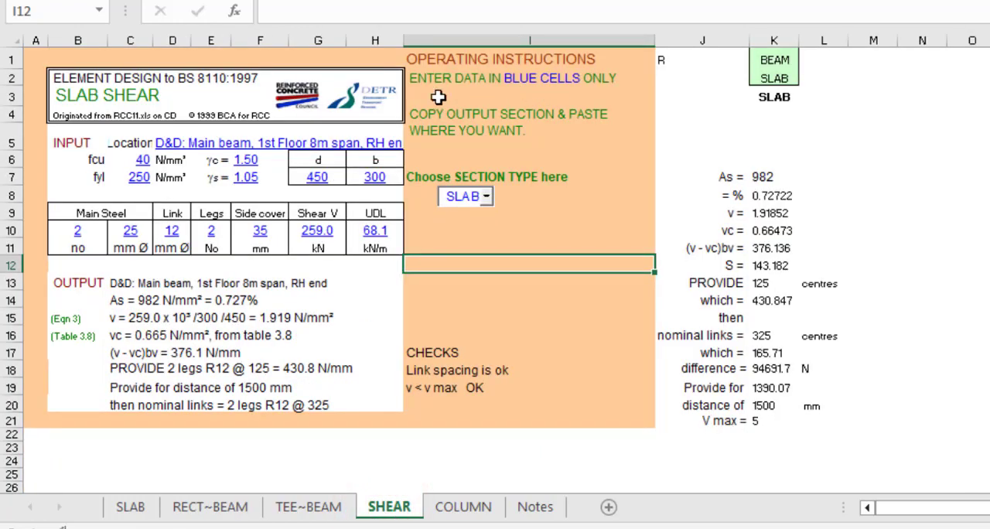
pyautogui.click(169, 143)
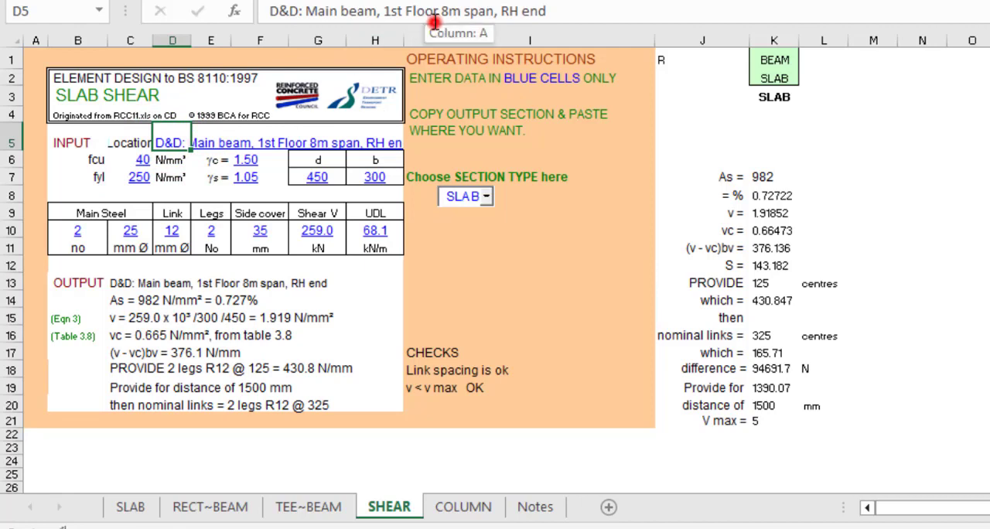
pyautogui.moveTo(435, 10); pyautogui.dragTo(546, 11)
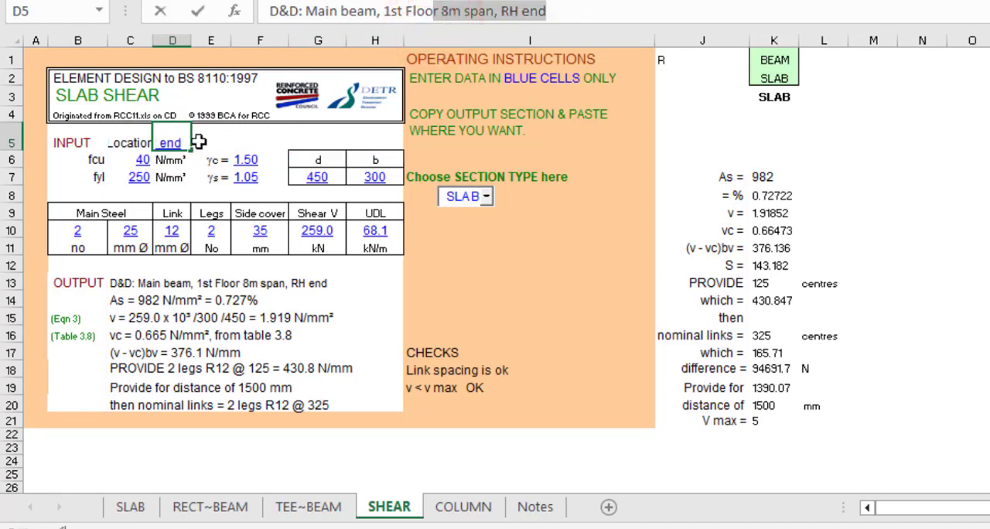
pyautogui.click(137, 160)
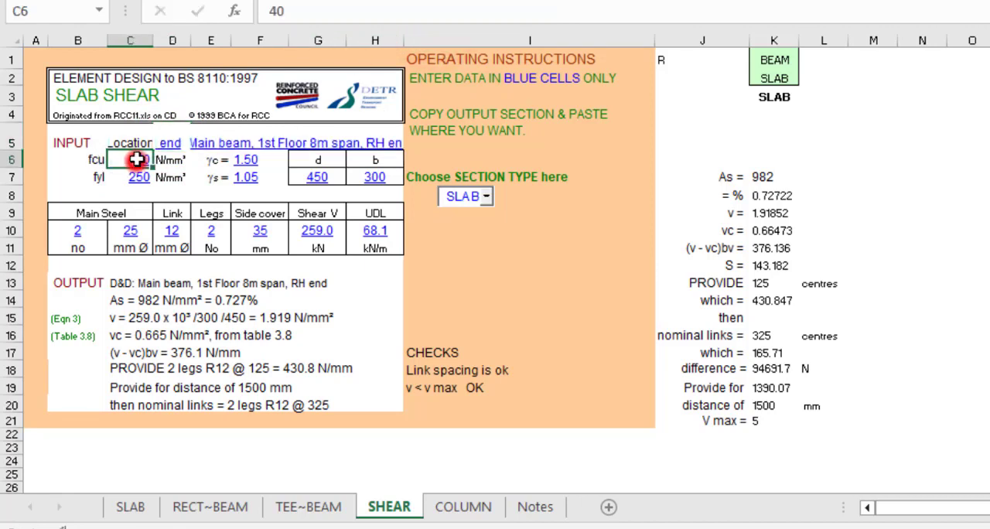
pyautogui.write('3')
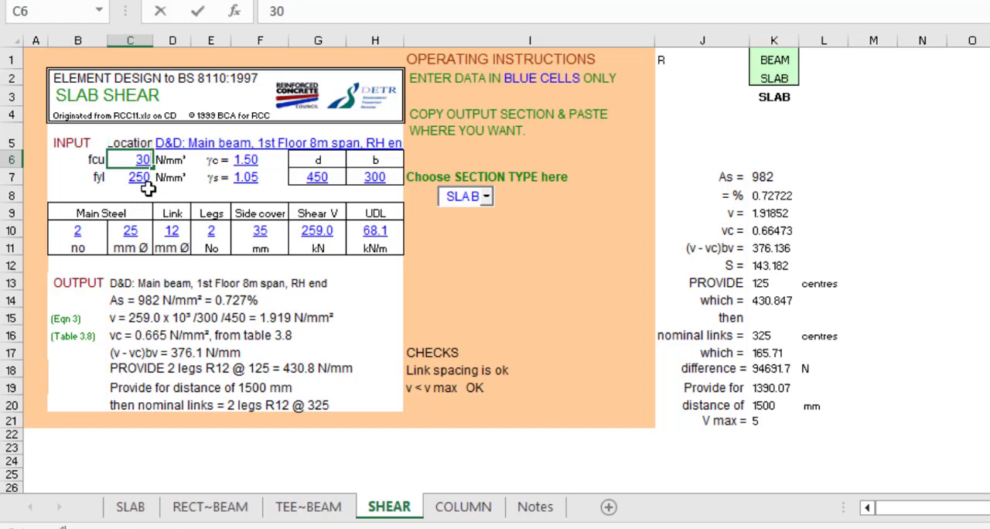
pyautogui.click(127, 177)
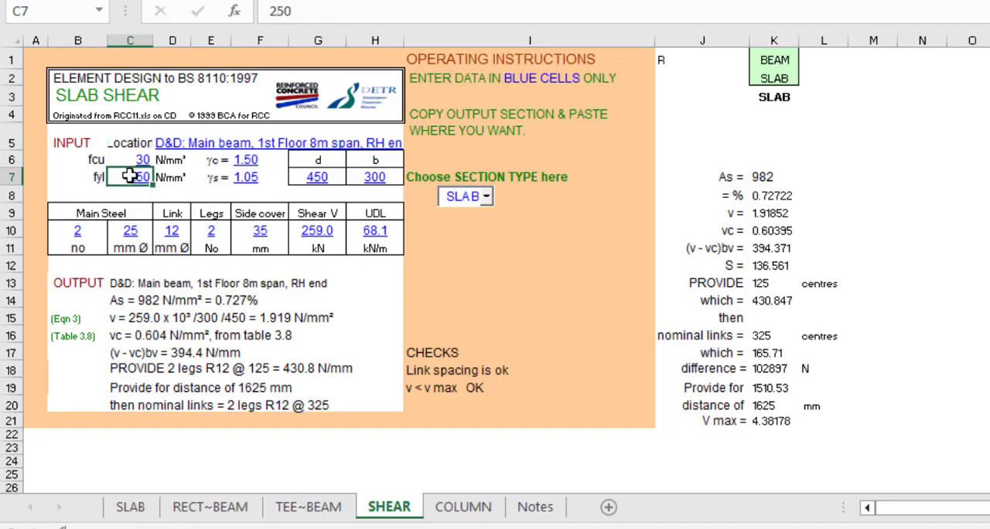
pyautogui.click(246, 160)
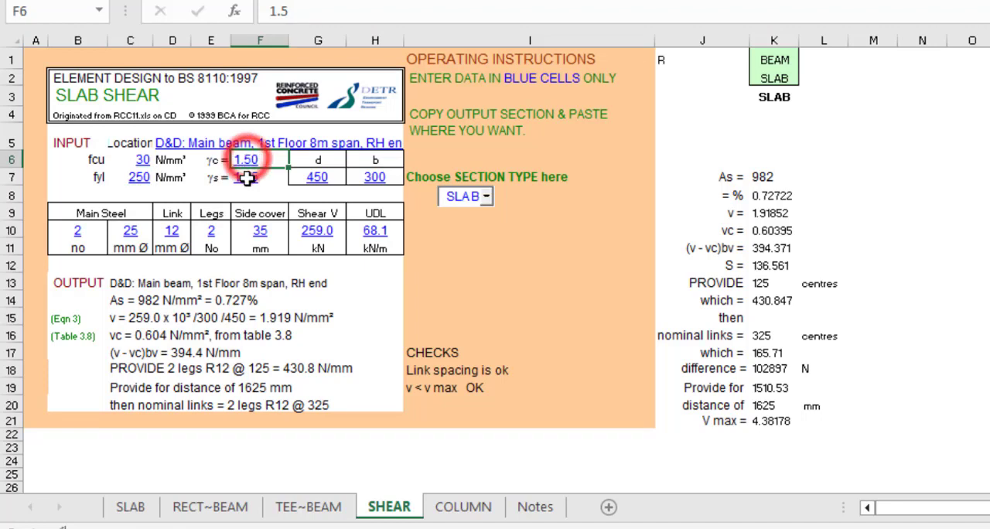
pyautogui.click(246, 177)
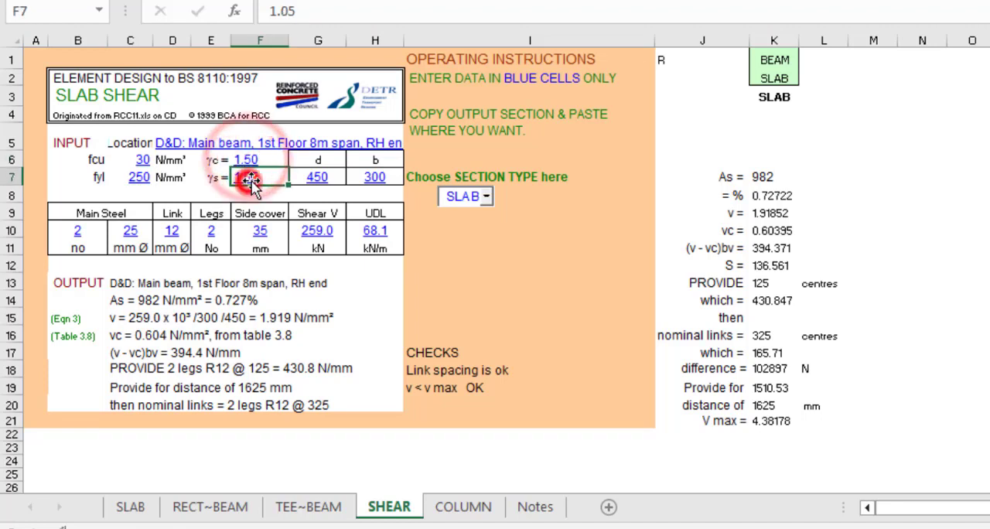
# - Set the width b on the SHEAR sheet to 230, matching the breadth on the RECT~BEAM sheet
pyautogui.click(326, 160)
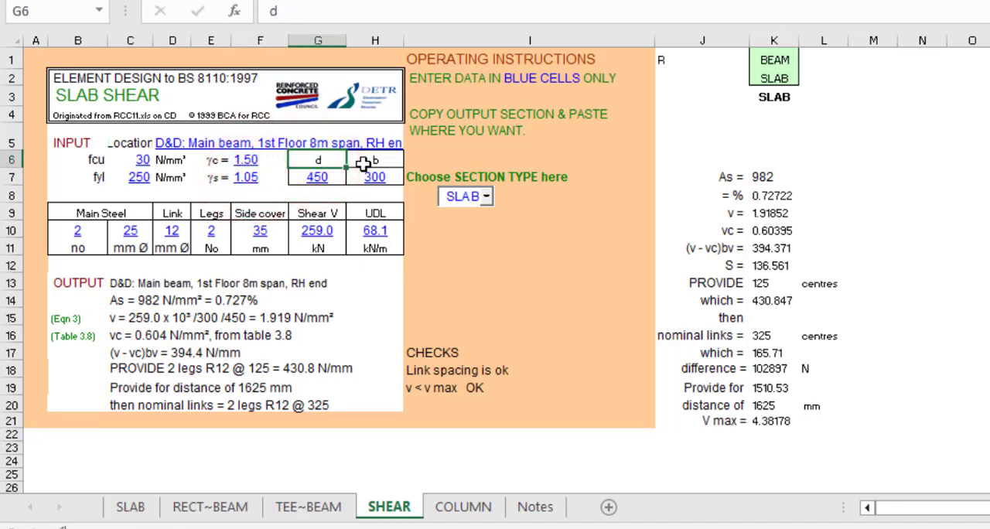
pyautogui.click(318, 178)
pyautogui.click(363, 179)
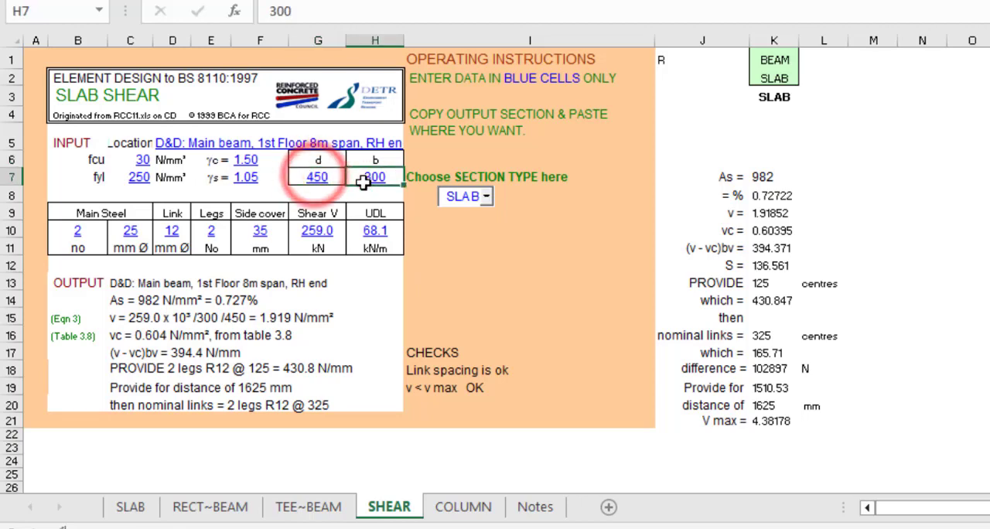
pyautogui.click(189, 508)
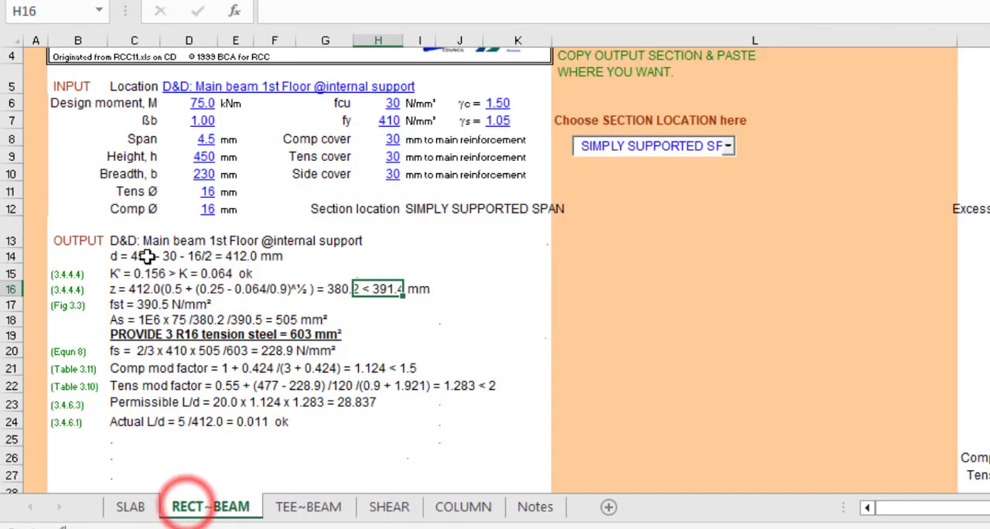
pyautogui.click(361, 510)
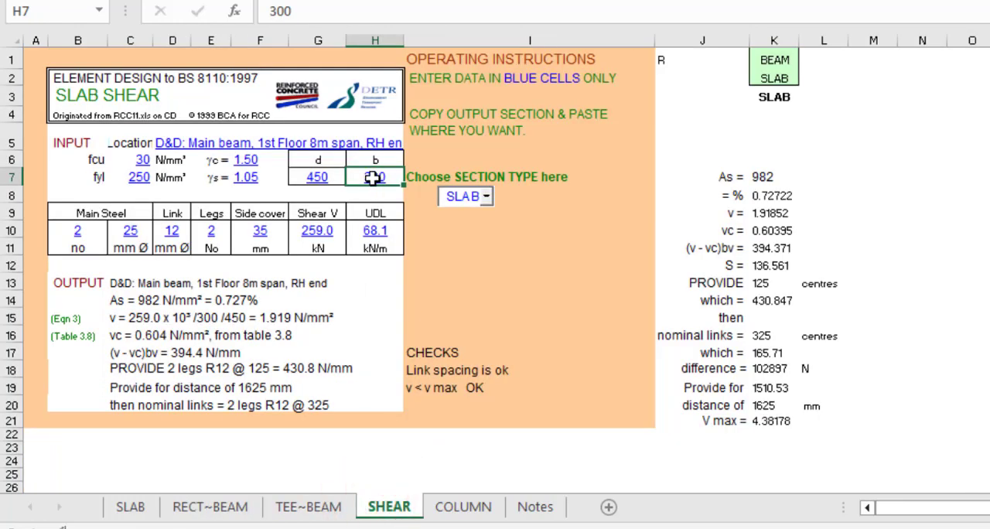
pyautogui.write('23')
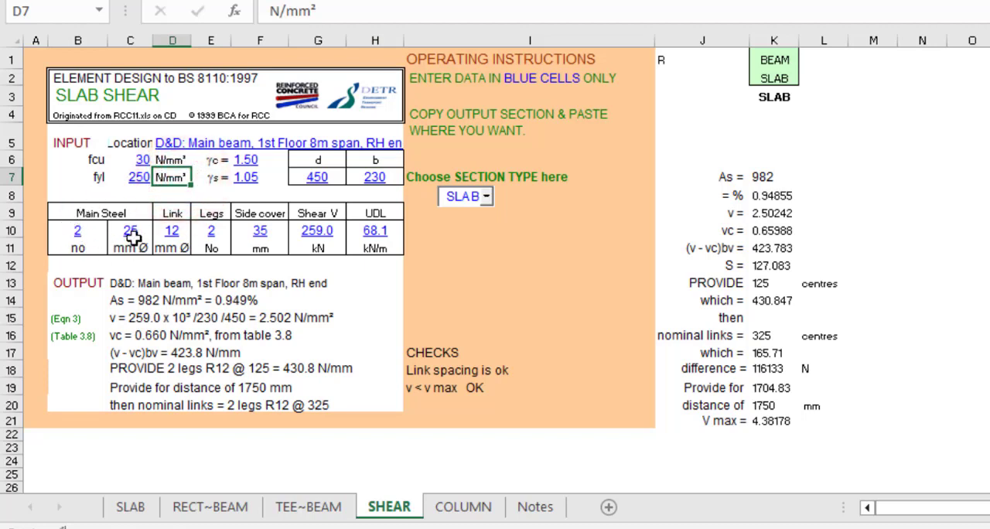
# - Set the main steel for the shear design to 3 bars of 16 mm diameter
pyautogui.click(75, 230)
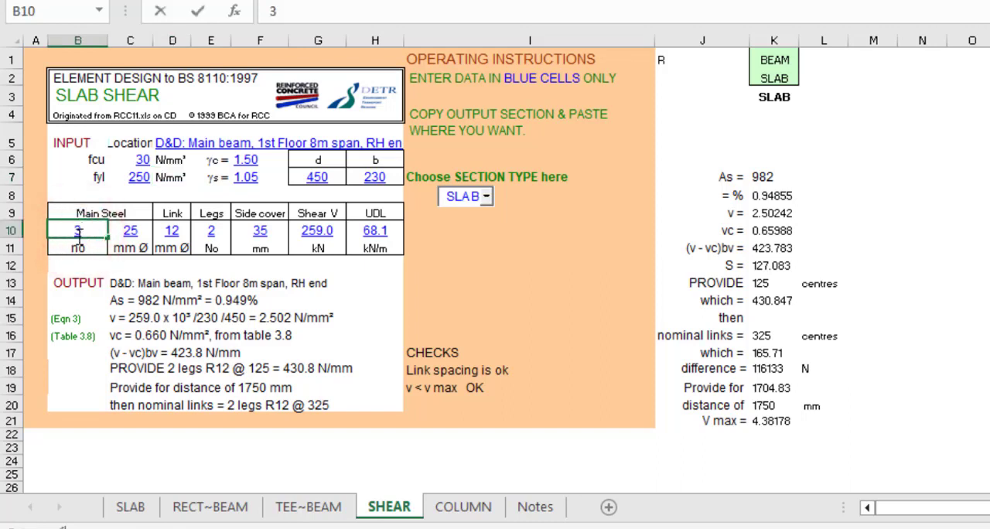
pyautogui.click(126, 233)
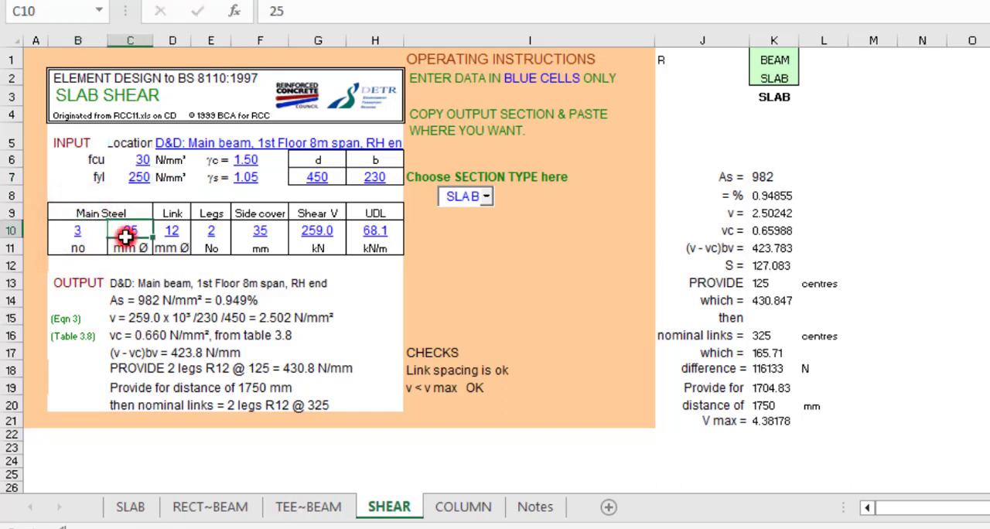
pyautogui.write('1')
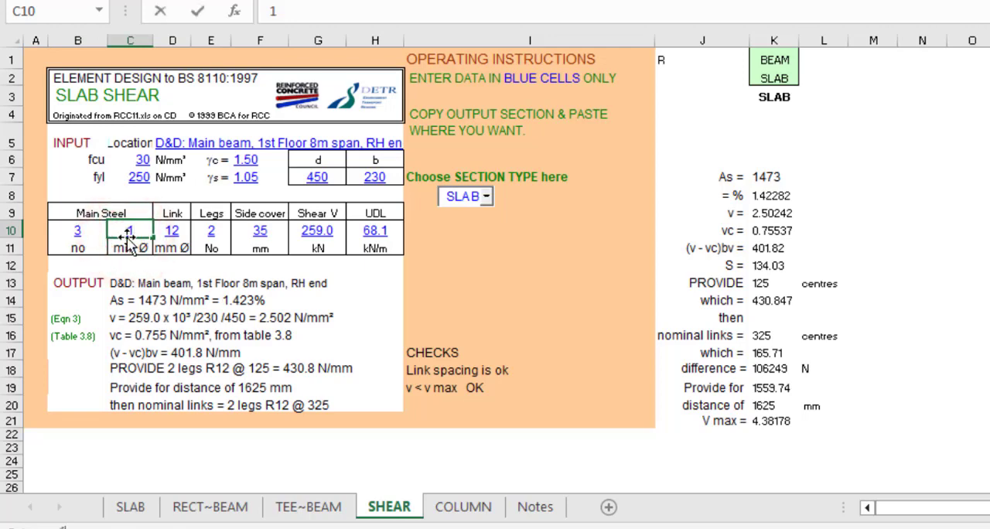
pyautogui.write('6')
# - Check the tension steel provided on the RECT~BEAM sheet and set the link diameter on the SHEAR sheet to 8 mm
pyautogui.click(170, 229)
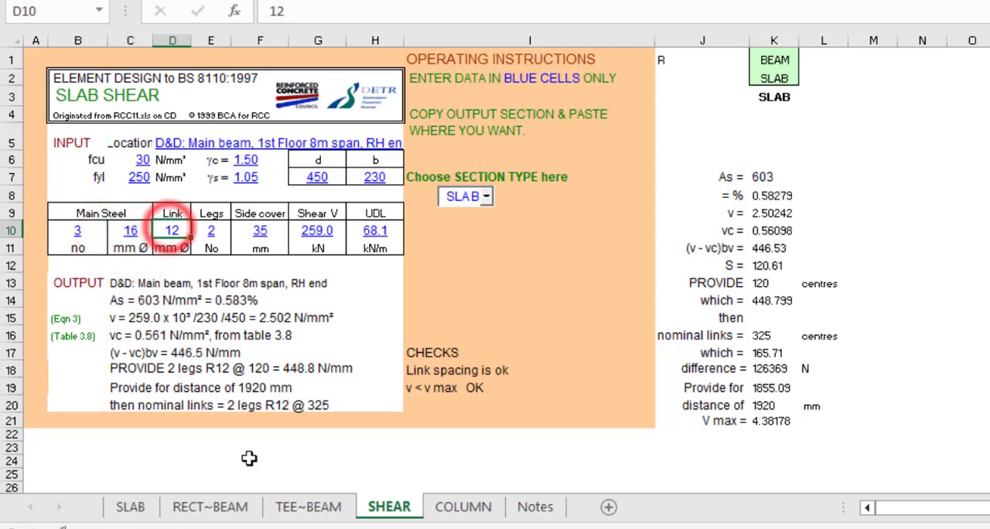
pyautogui.click(204, 507)
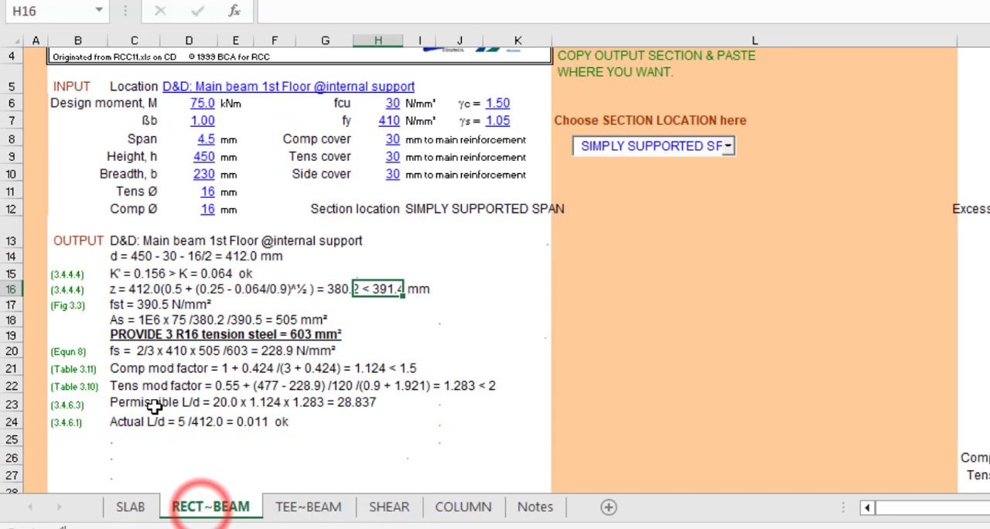
pyautogui.click(176, 334)
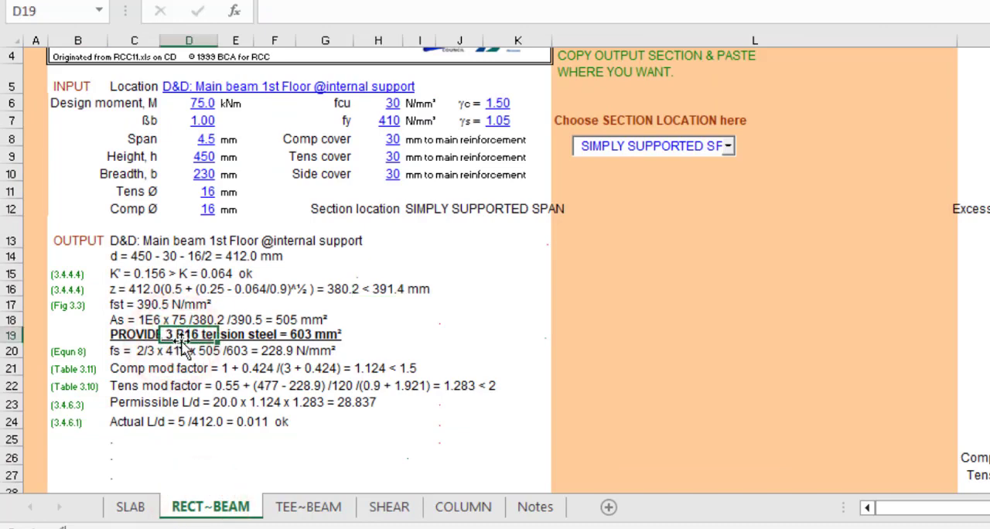
pyautogui.click(378, 509)
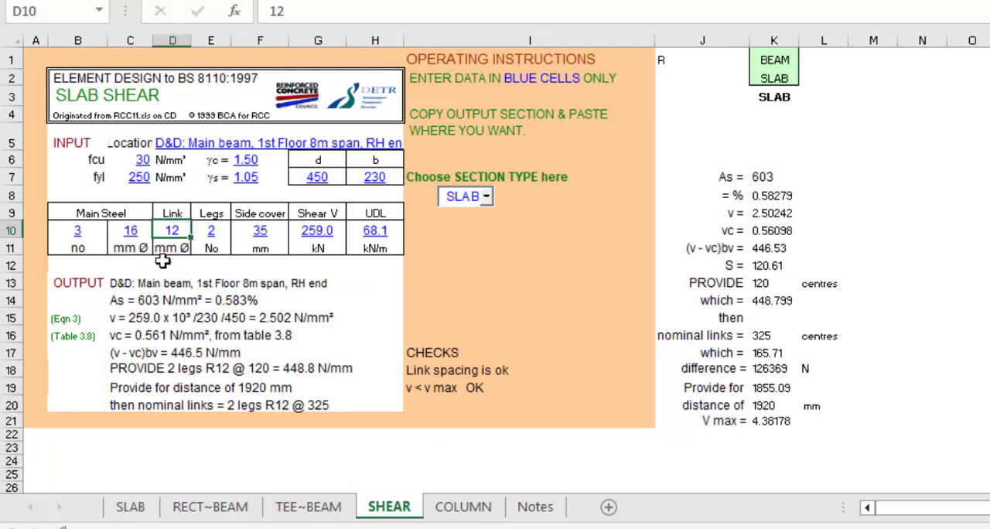
pyautogui.write('8')
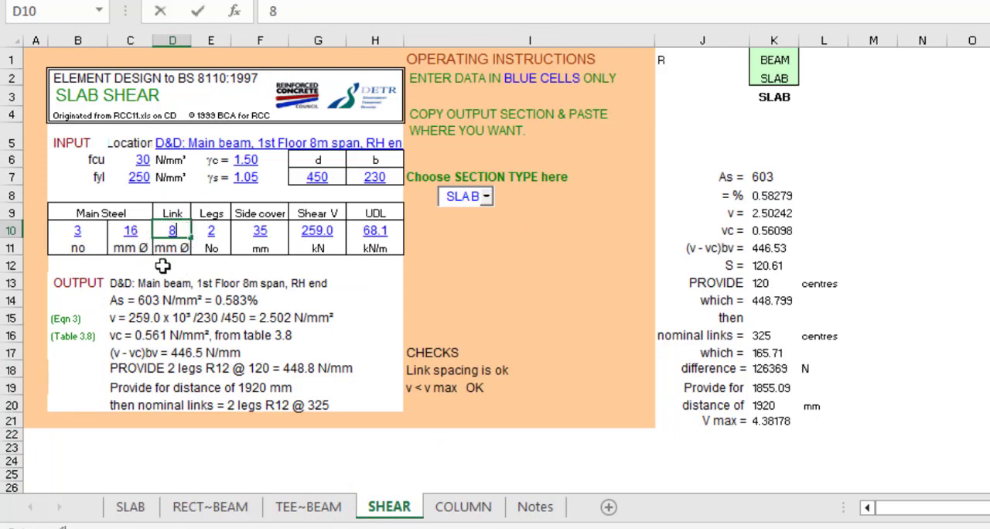
pyautogui.click(205, 231)
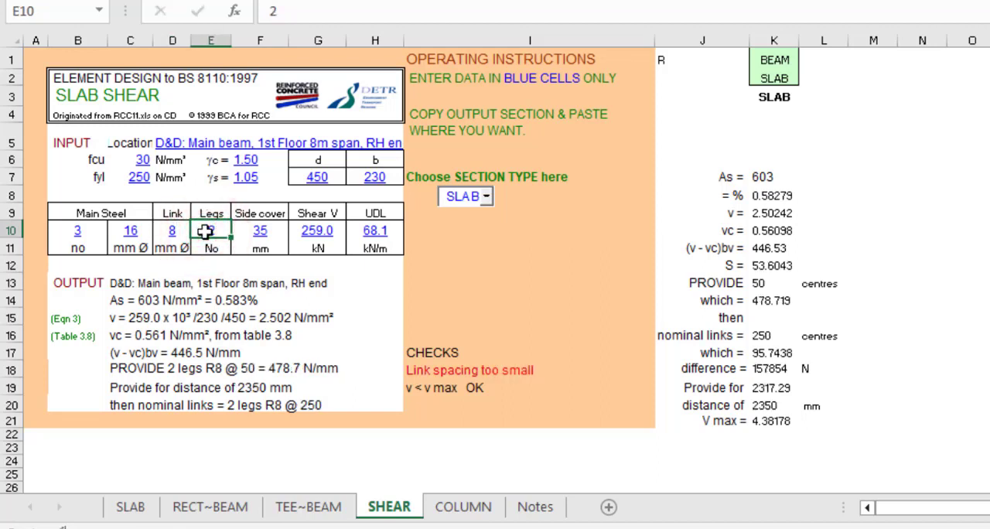
# - Complete the shear input row with a side cover of 30 mm, shear V of 80 kN and UDL of 20 kN/m
pyautogui.click(260, 233)
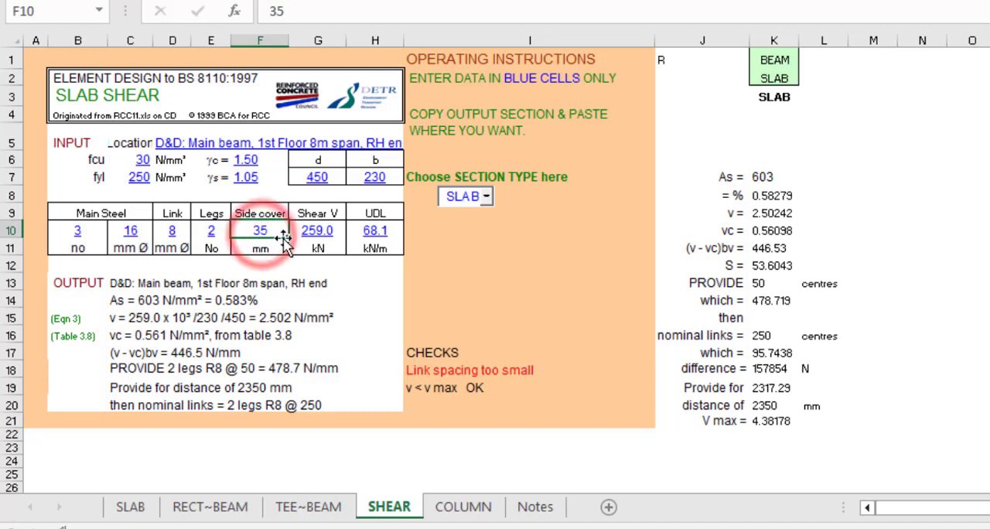
pyautogui.write('3')
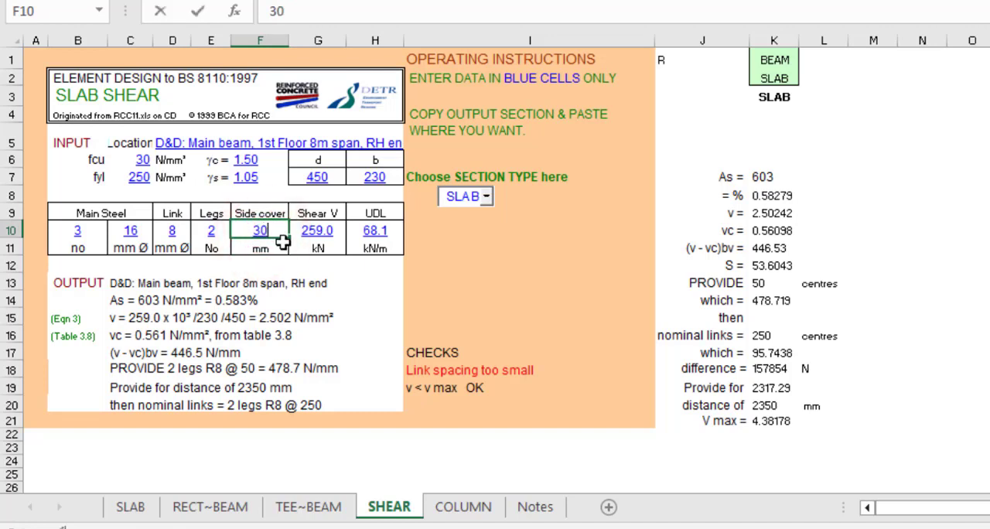
pyautogui.click(304, 236)
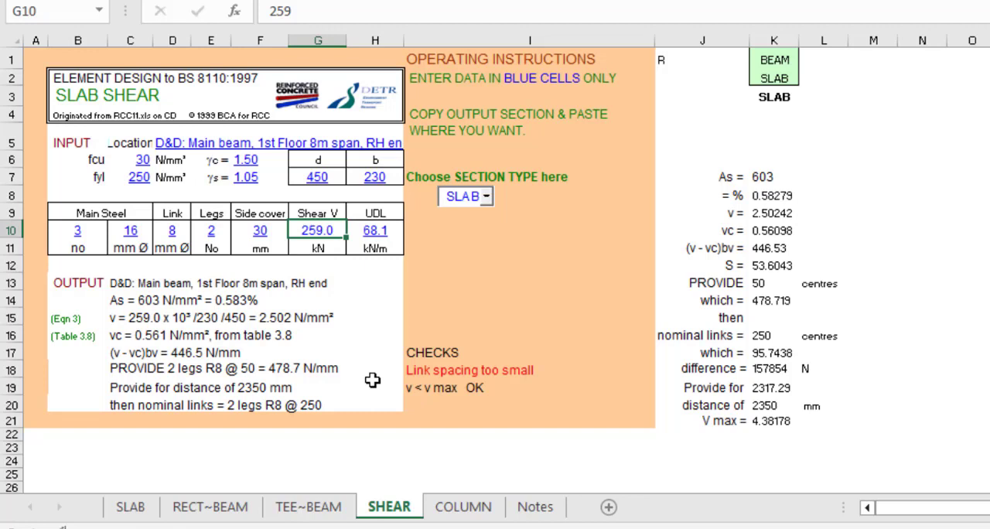
pyautogui.write('80')
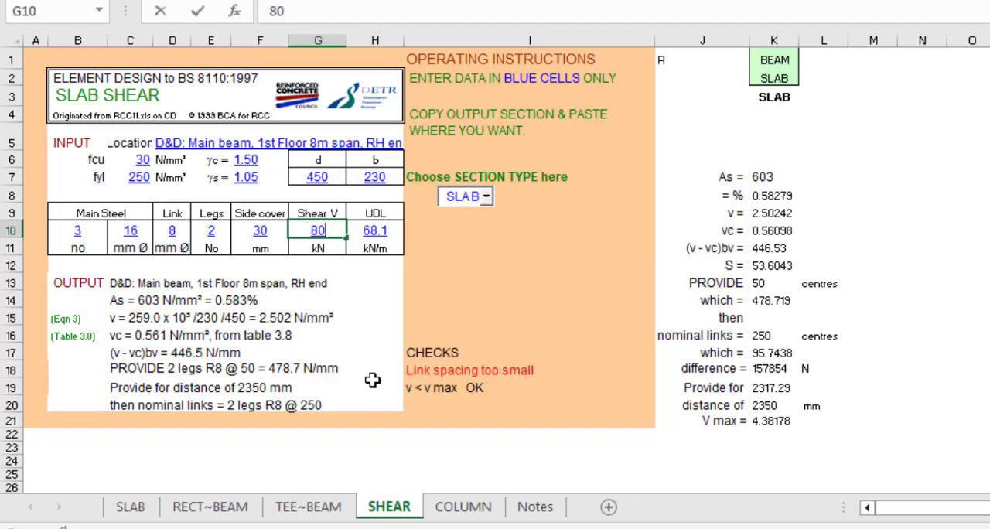
pyautogui.click(380, 232)
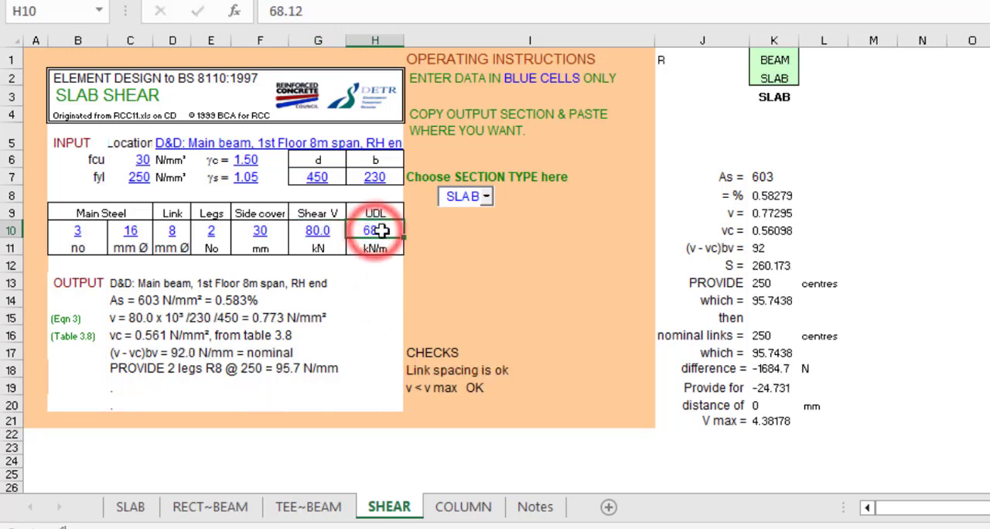
pyautogui.write('20')
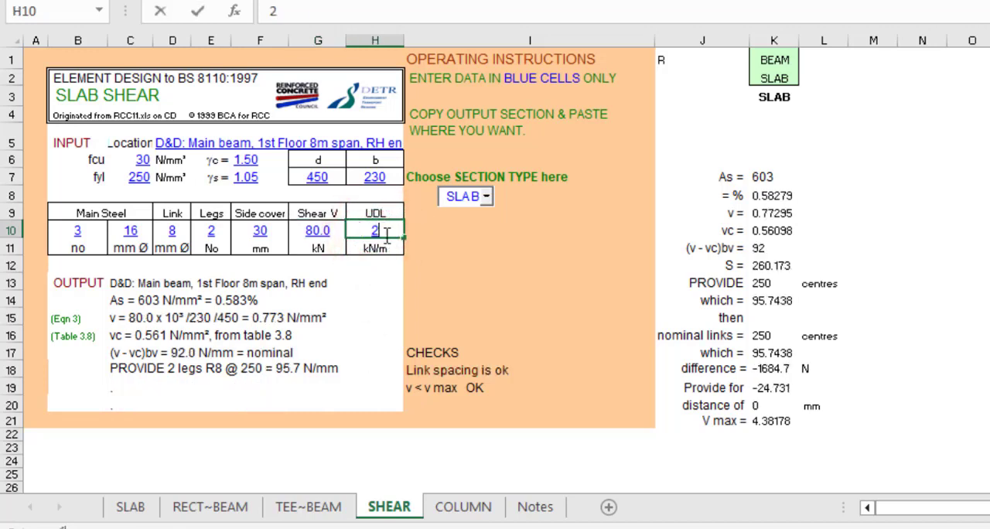
# - Review the number of link legs and the link spacing and v max checks on the SHEAR sheet
pyautogui.click(207, 235)
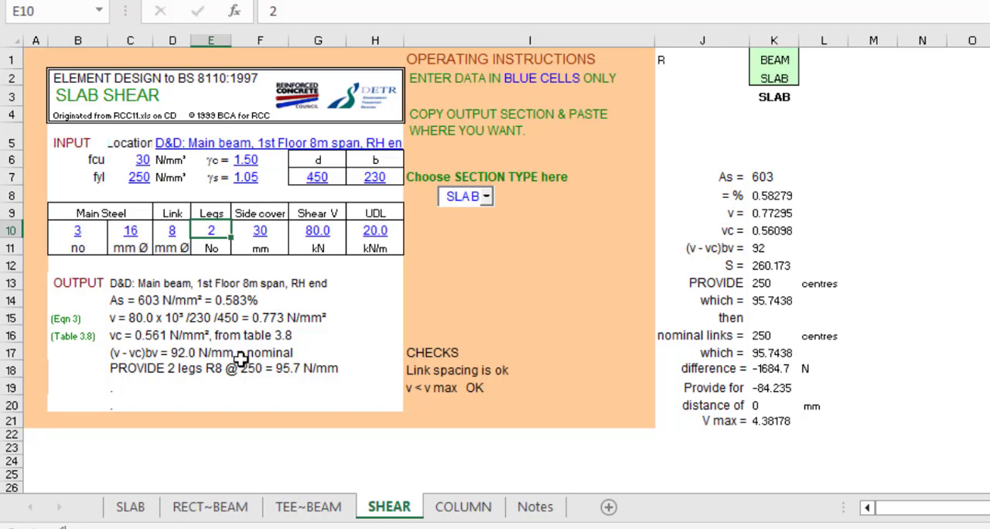
pyautogui.click(433, 372)
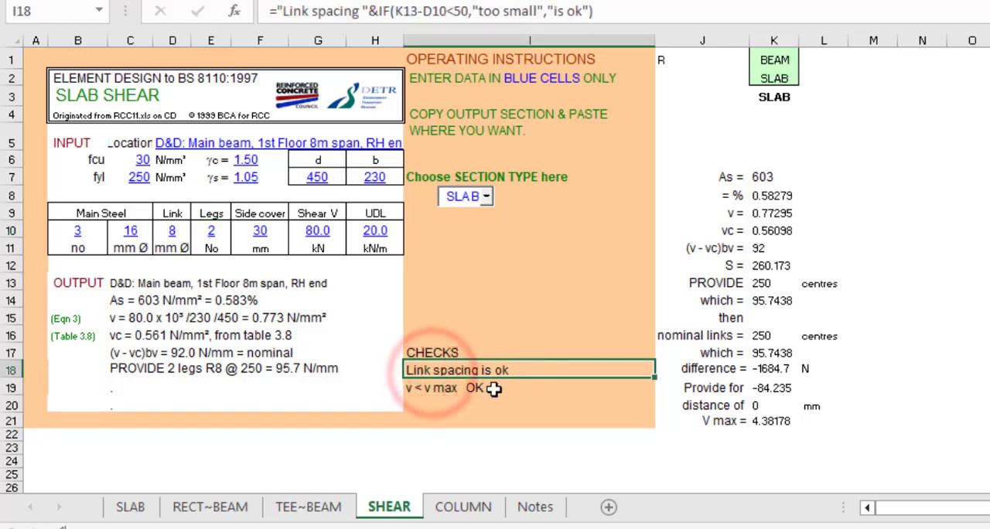
pyautogui.click(454, 388)
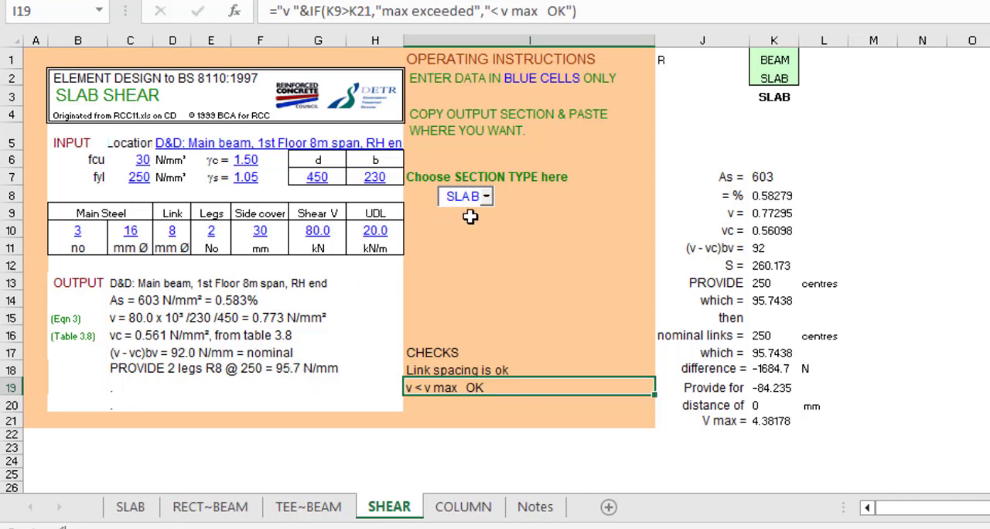
# - Set the section type on the SHEAR sheet to BEAM and check the link provision in the output
pyautogui.click(488, 199)
pyautogui.click(473, 212)
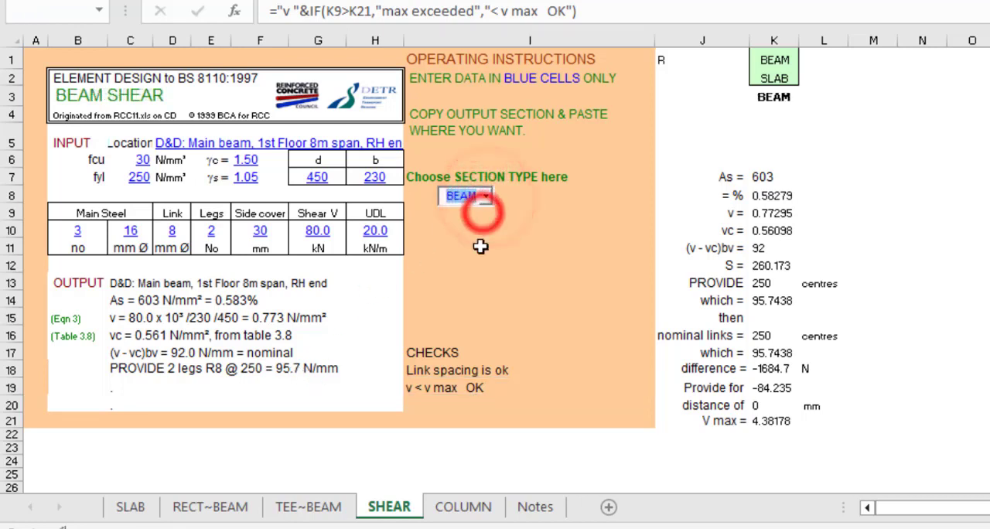
pyautogui.click(375, 304)
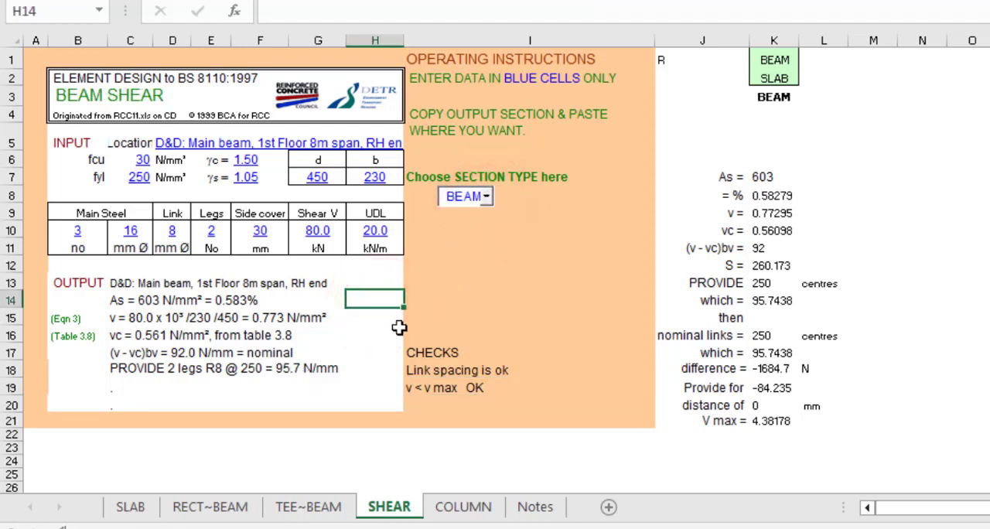
pyautogui.click(250, 373)
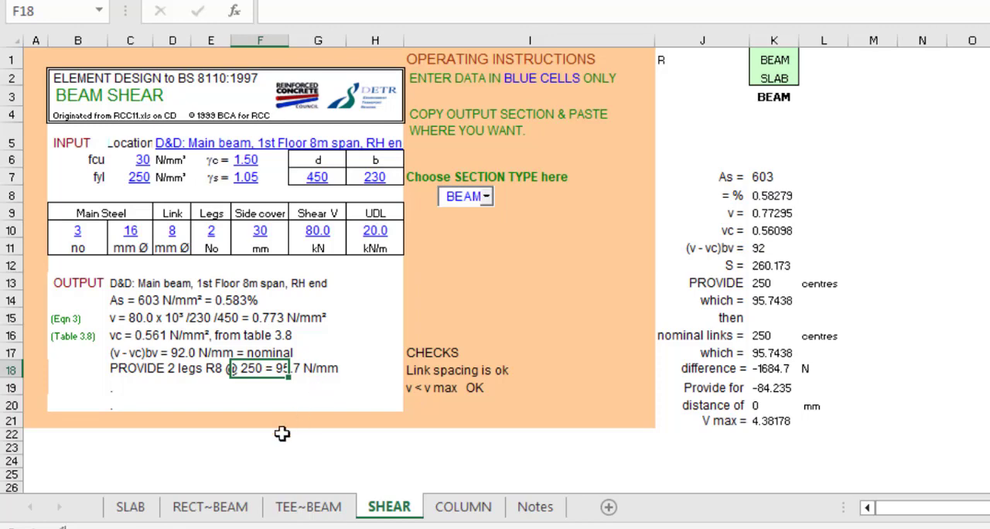
# - Review the TEE~BEAM sheet's inputs, section location options and output calculations, keeping INTERIOR SPAN as the location
pyautogui.click(233, 506)
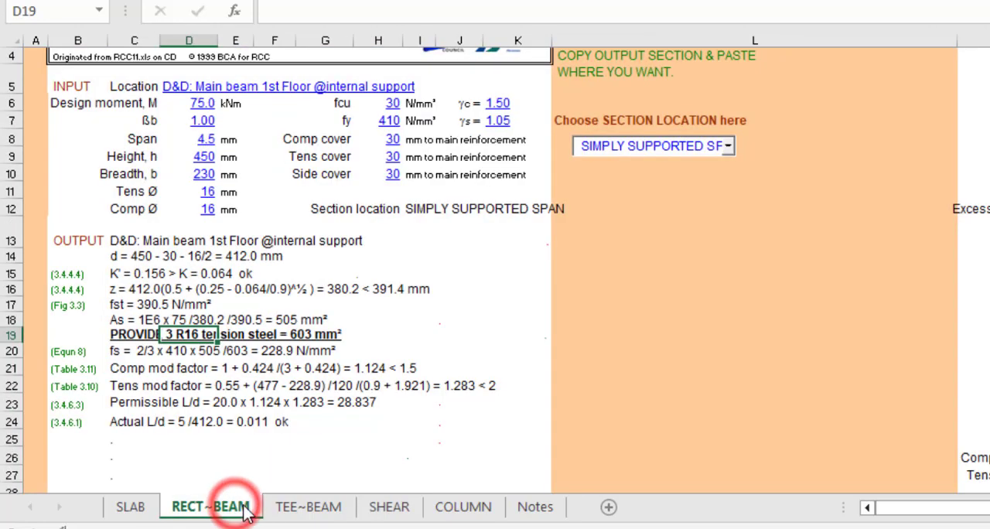
pyautogui.click(283, 505)
pyautogui.scroll(1, 271, 312)
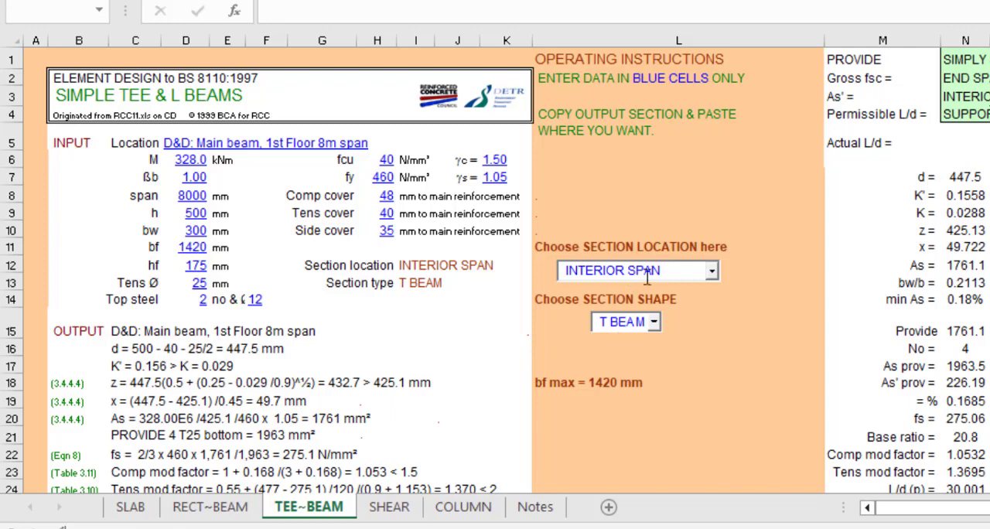
pyautogui.click(710, 270)
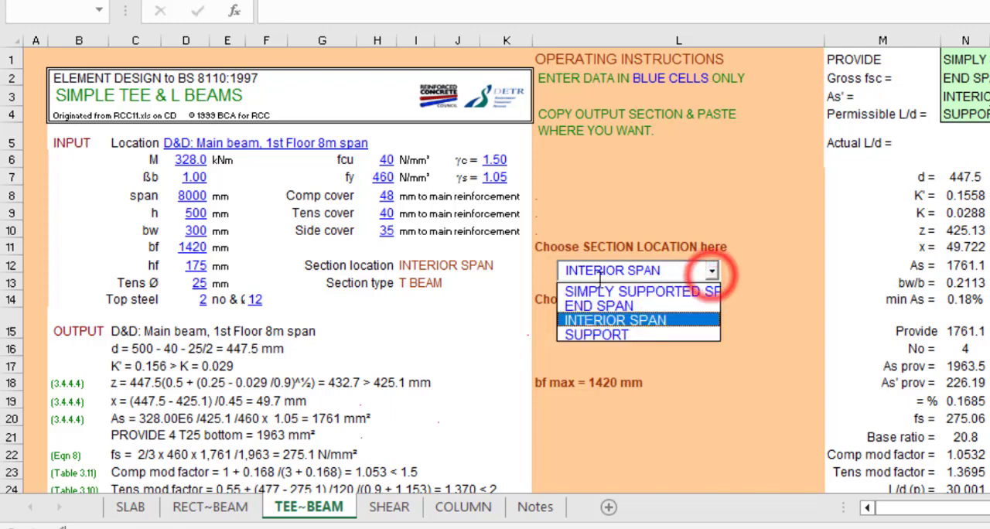
pyautogui.click(675, 321)
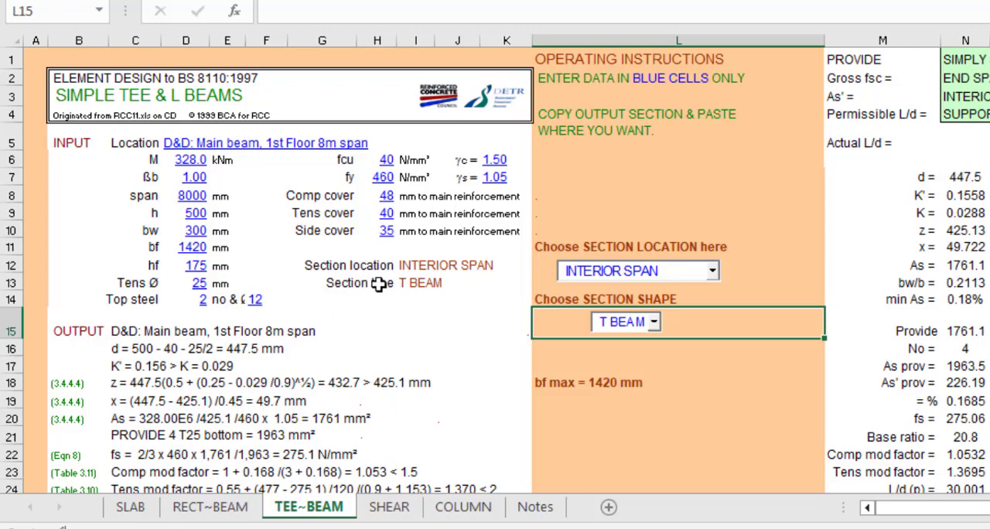
pyautogui.scroll(-4, 203, 367)
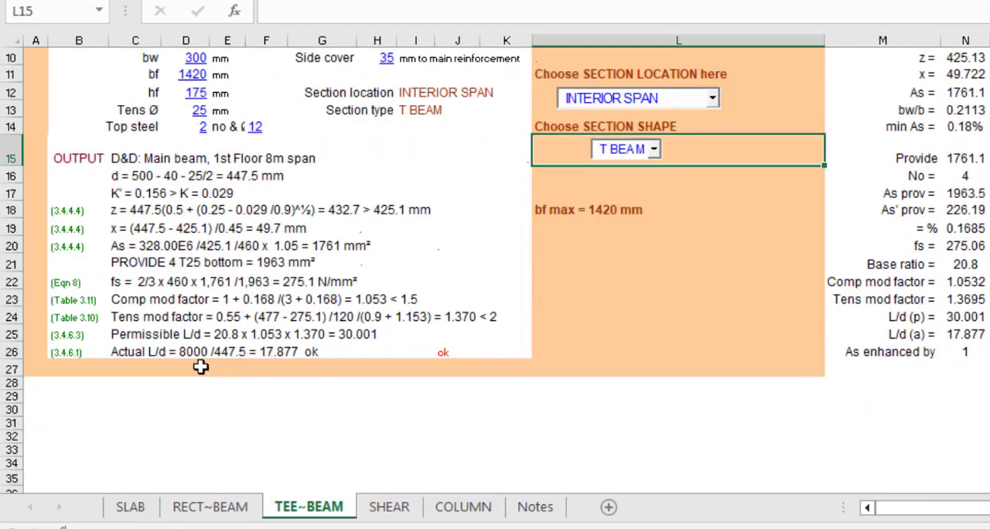
pyautogui.scroll(4, 199, 379)
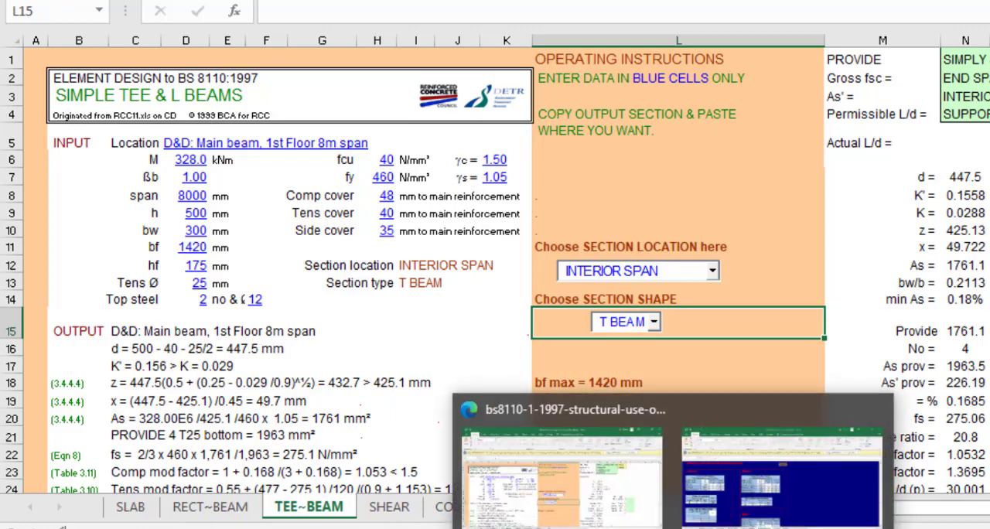
# - Switch to the File Explorer folder of RCC spreadsheets and look over the available design files
pyautogui.click(406, 514)
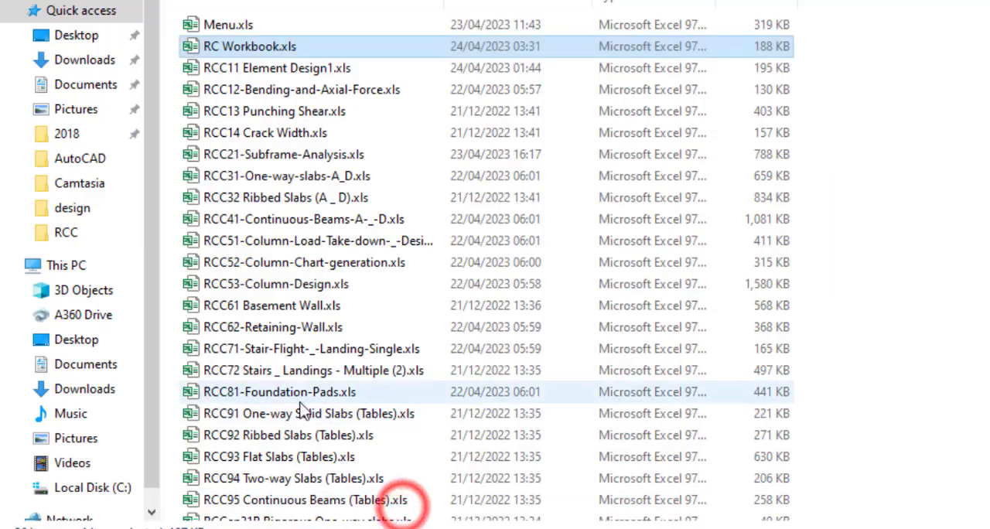
pyautogui.click(908, 260)
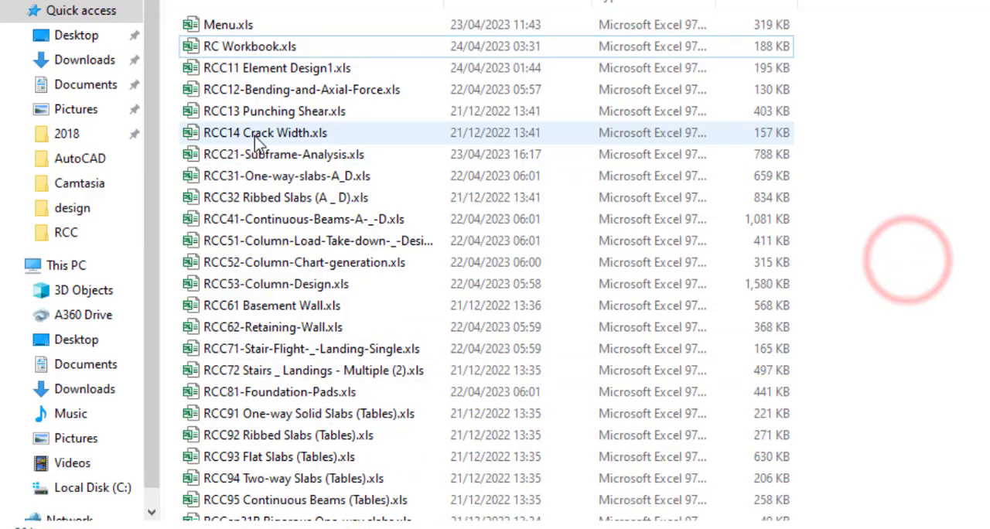